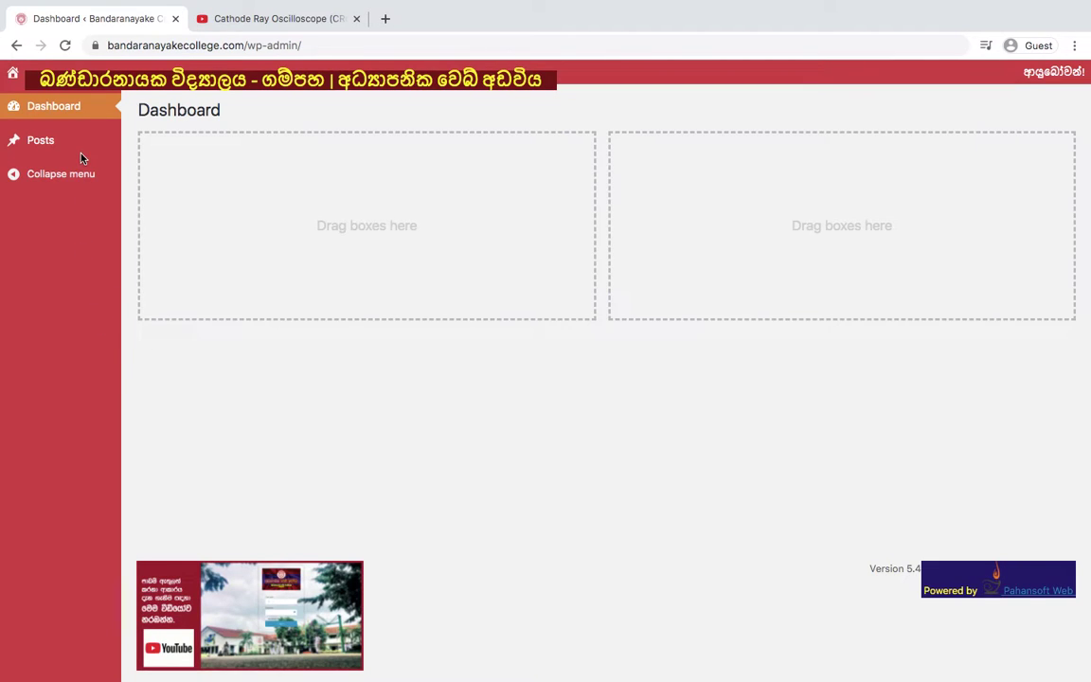
- Start a new post from the Posts section and dismiss the block editor welcome guide
mouse_move(57, 142)
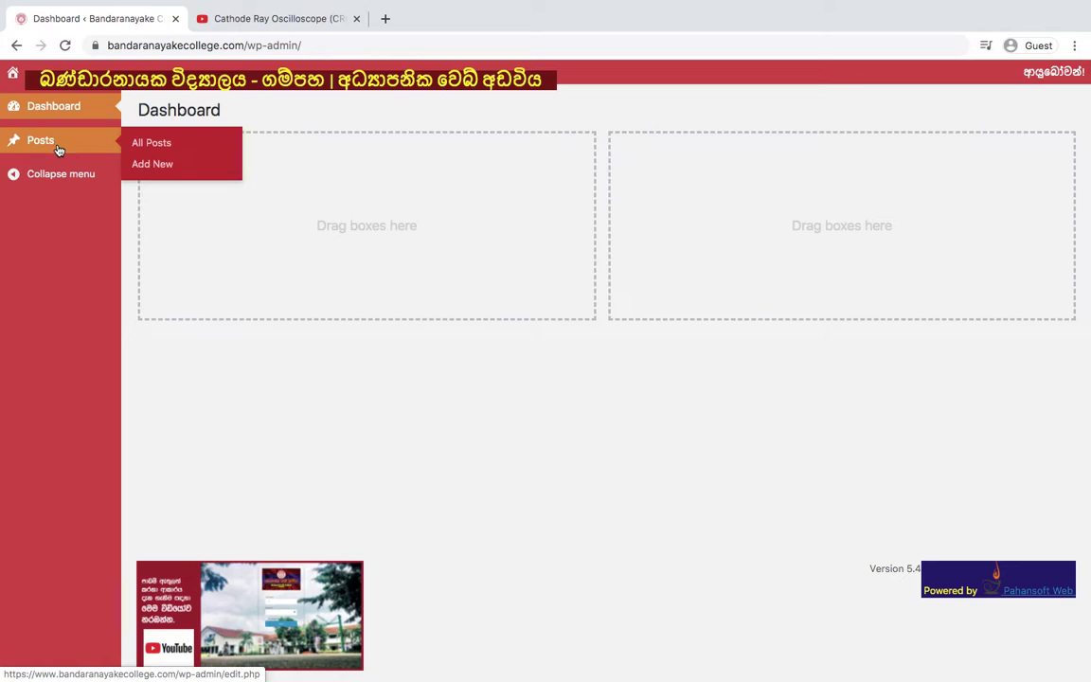
click(59, 144)
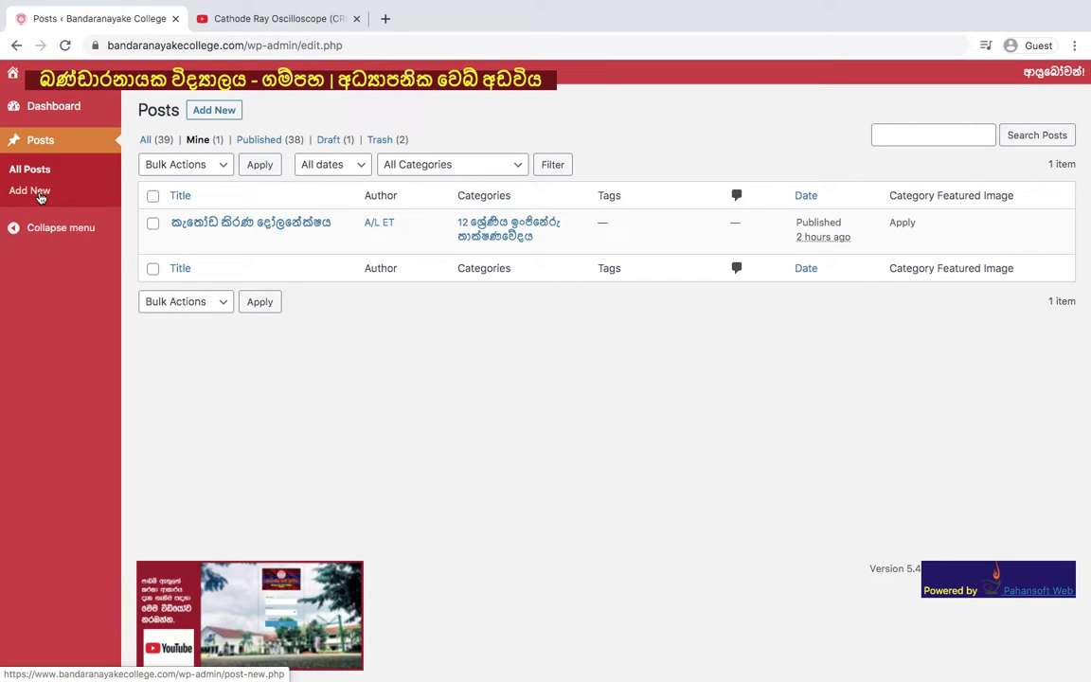
click(38, 192)
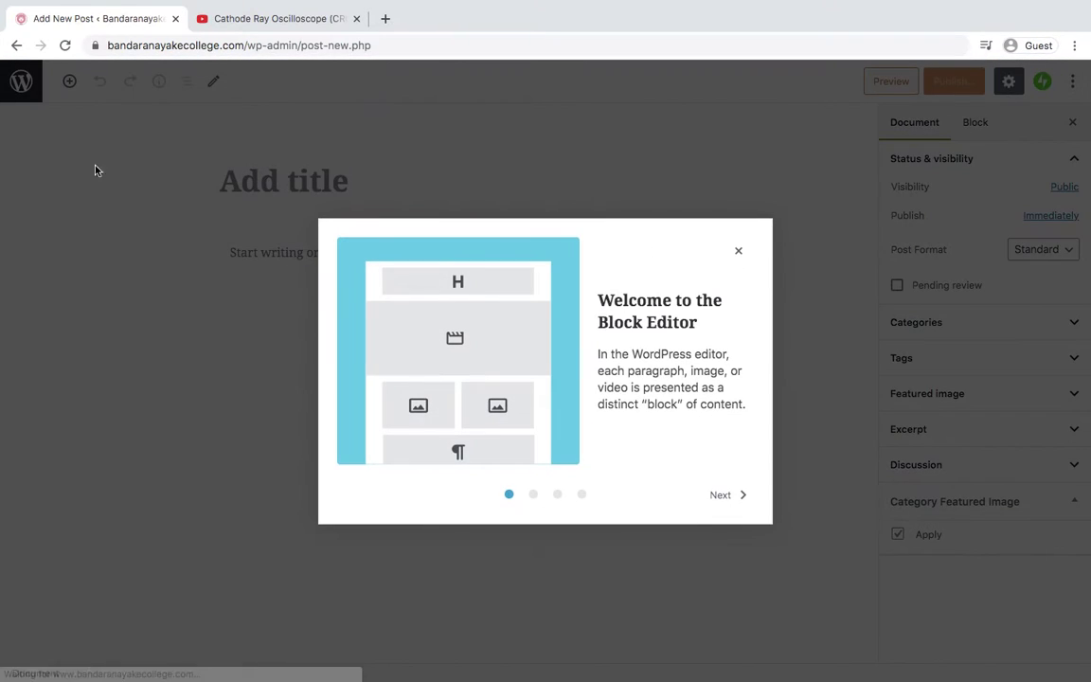
click(738, 250)
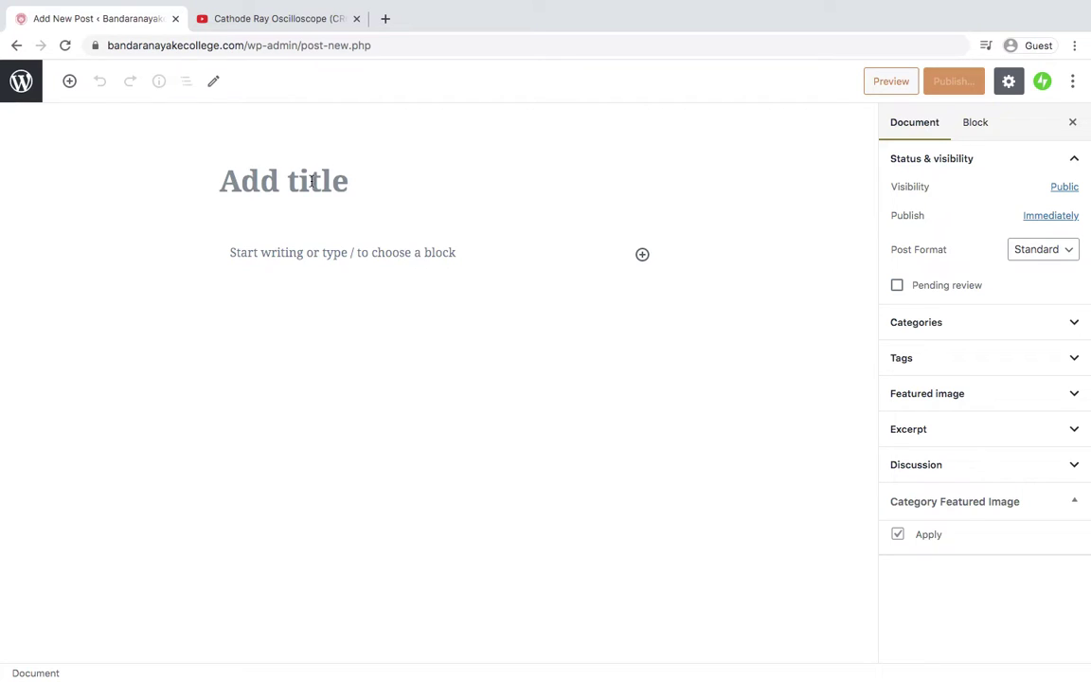
- Enter "Topic" as the title of the new post
click(312, 181)
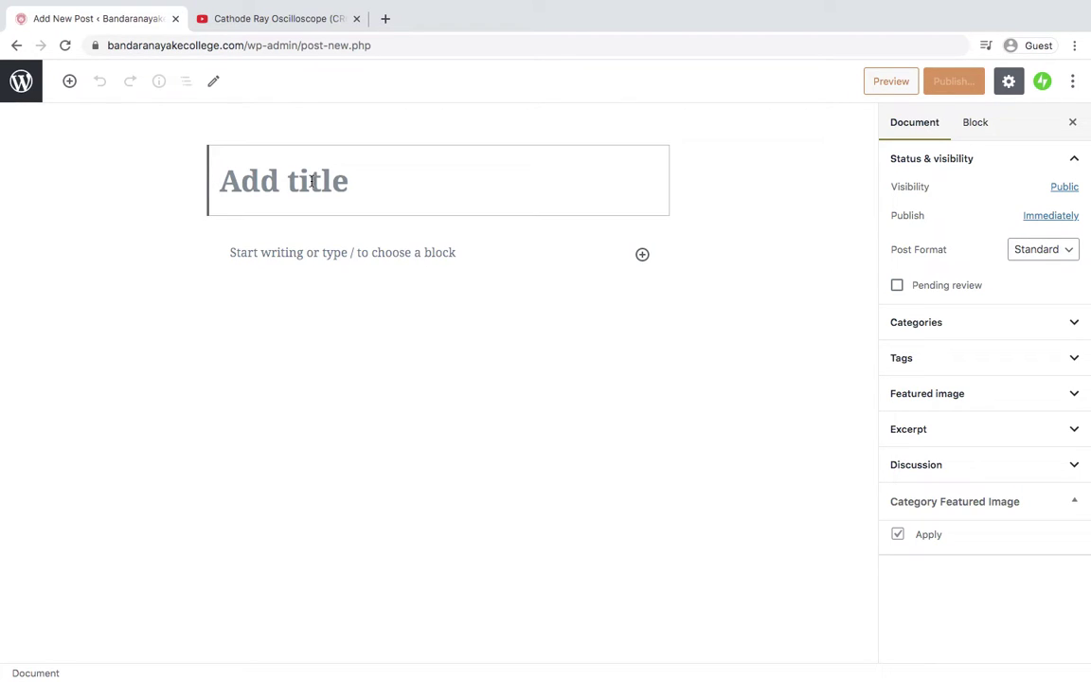
text(m)
key(BackSpace)
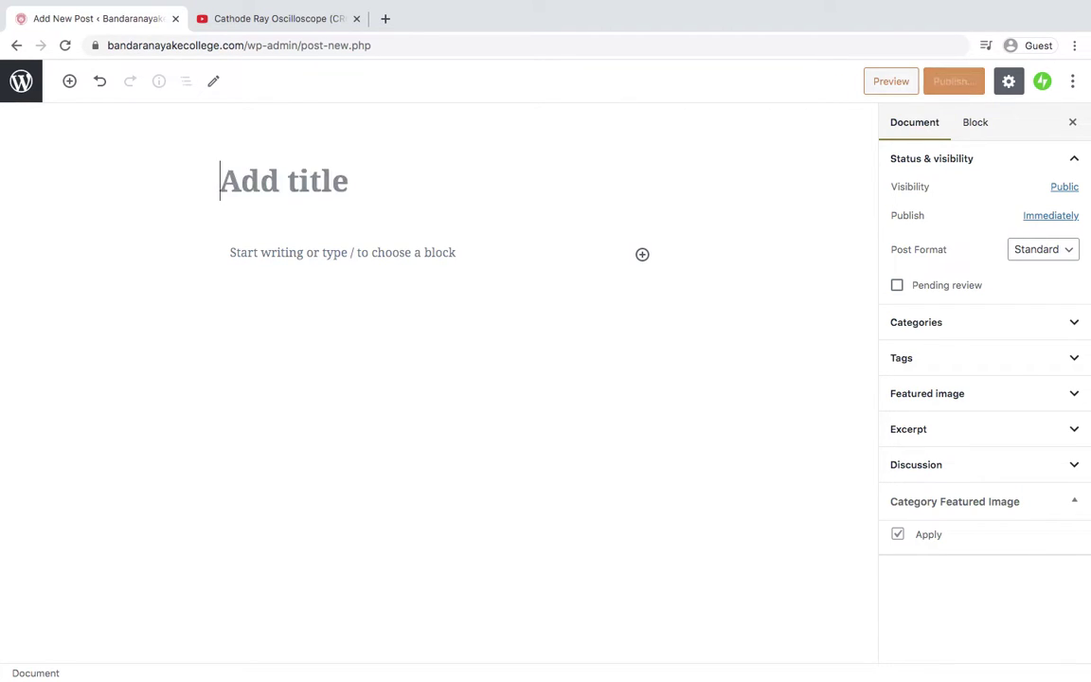
text(Topic)
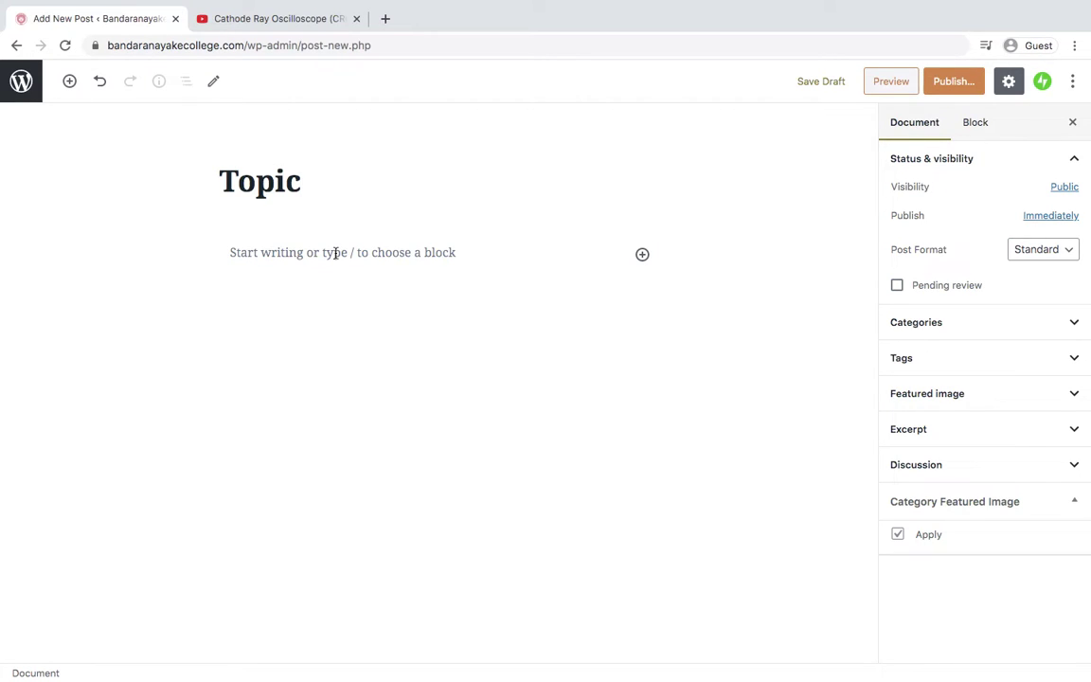
- Switch to Word and show the Lesson 01 document in full screen
key(ctrl+Left)
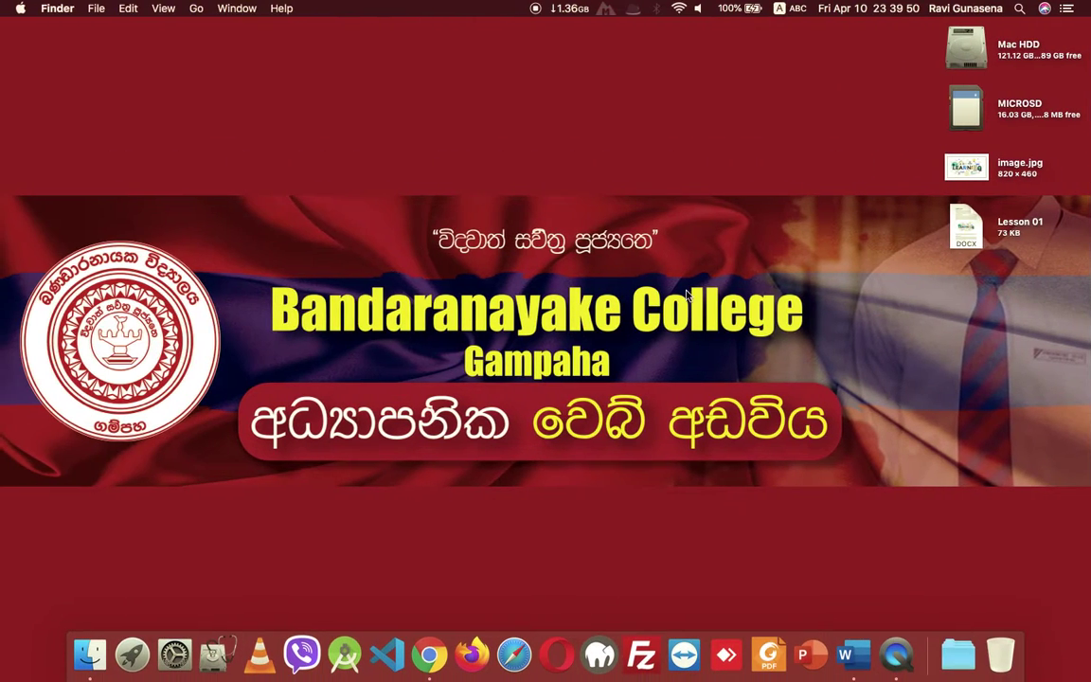
click(845, 654)
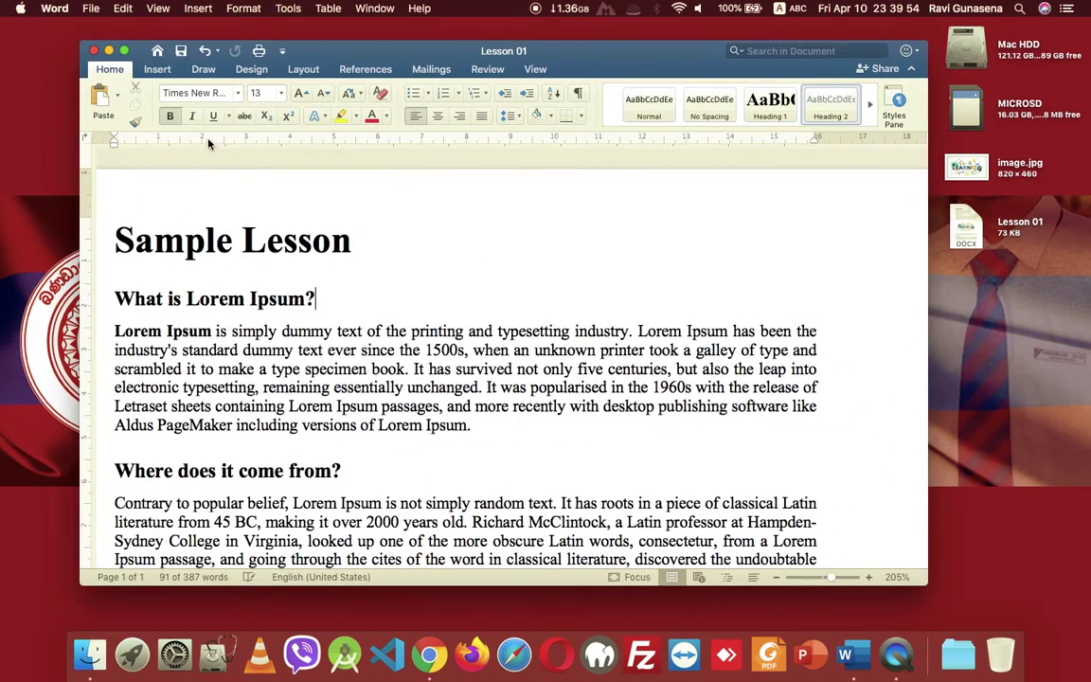
click(124, 52)
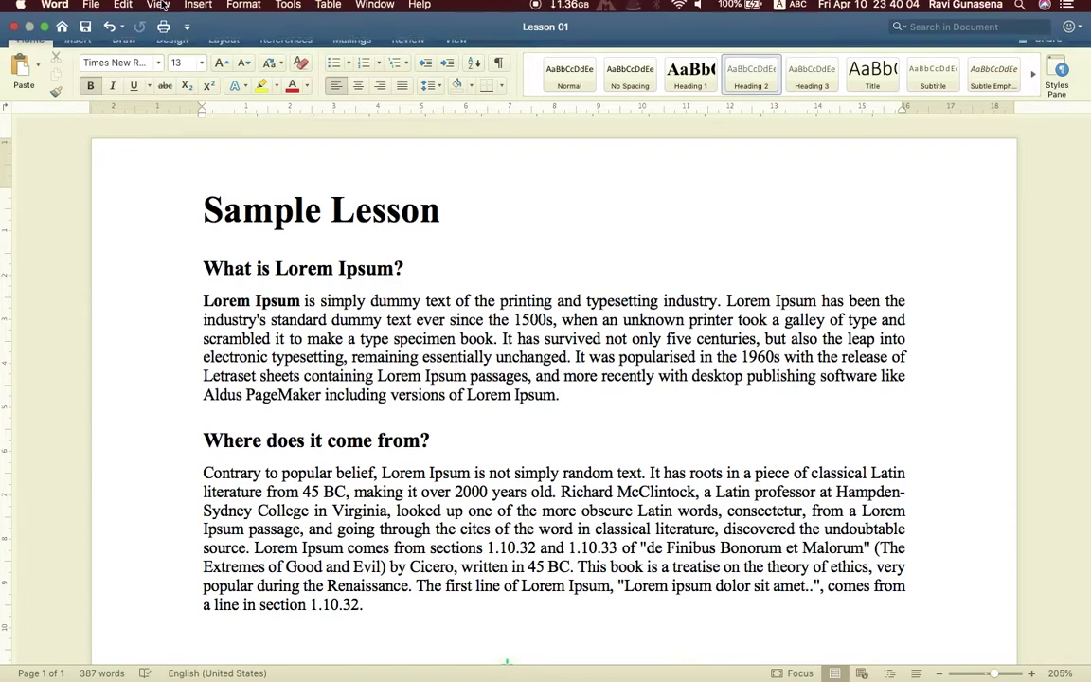
- Save a copy of Lesson 01 to the Desktop in PDF format, and close the document
click(90, 8)
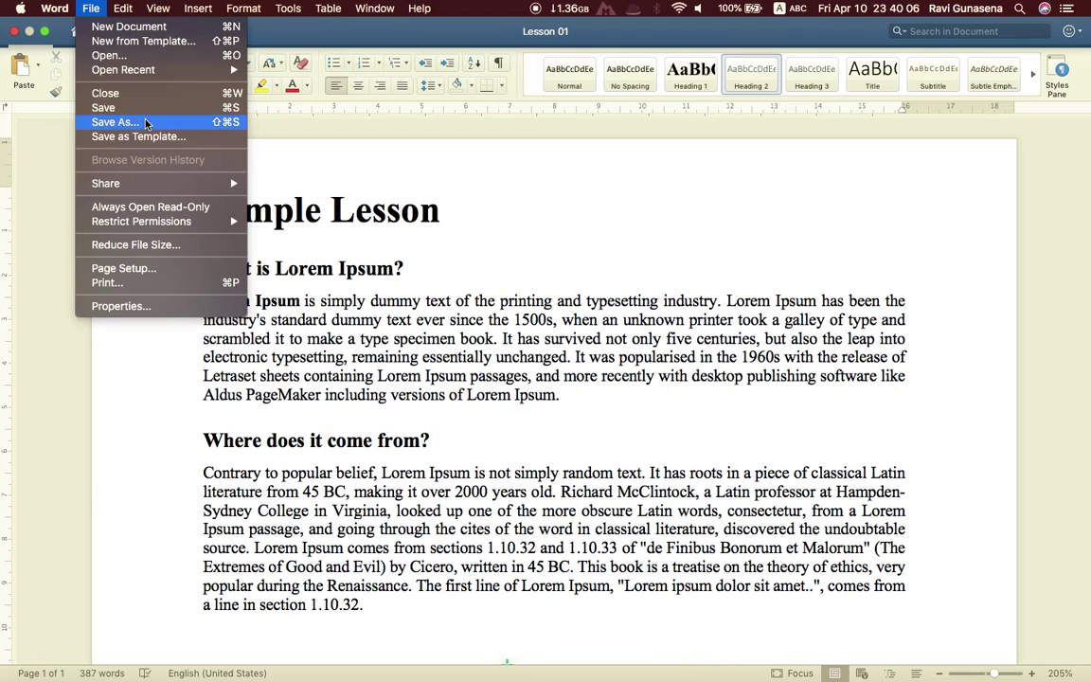
key(Escape)
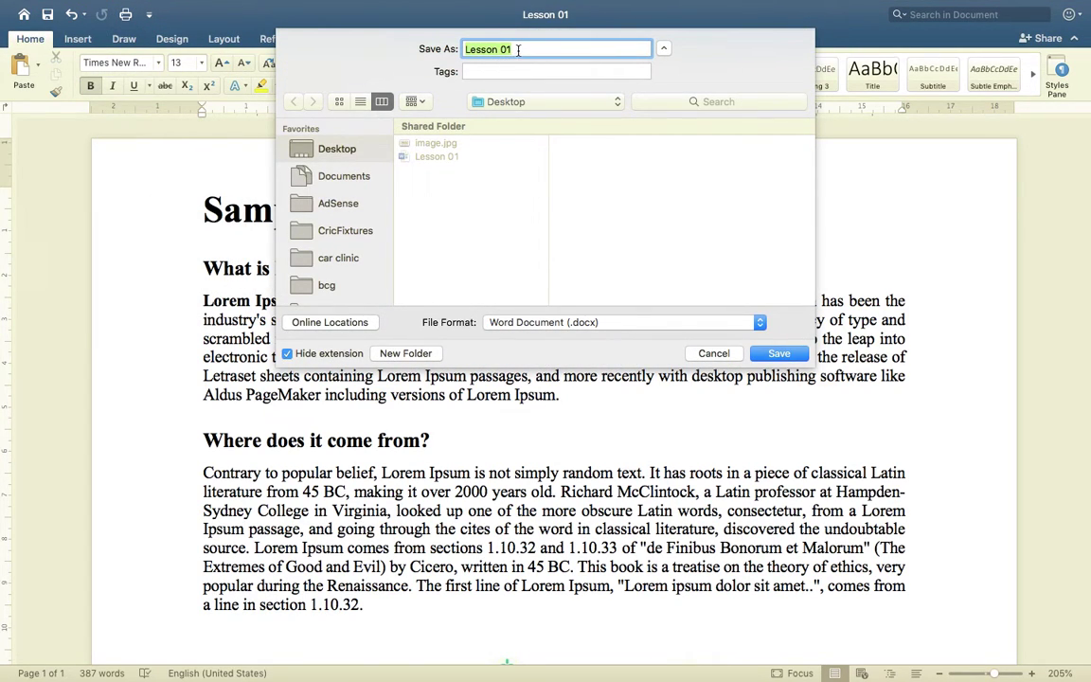
click(599, 322)
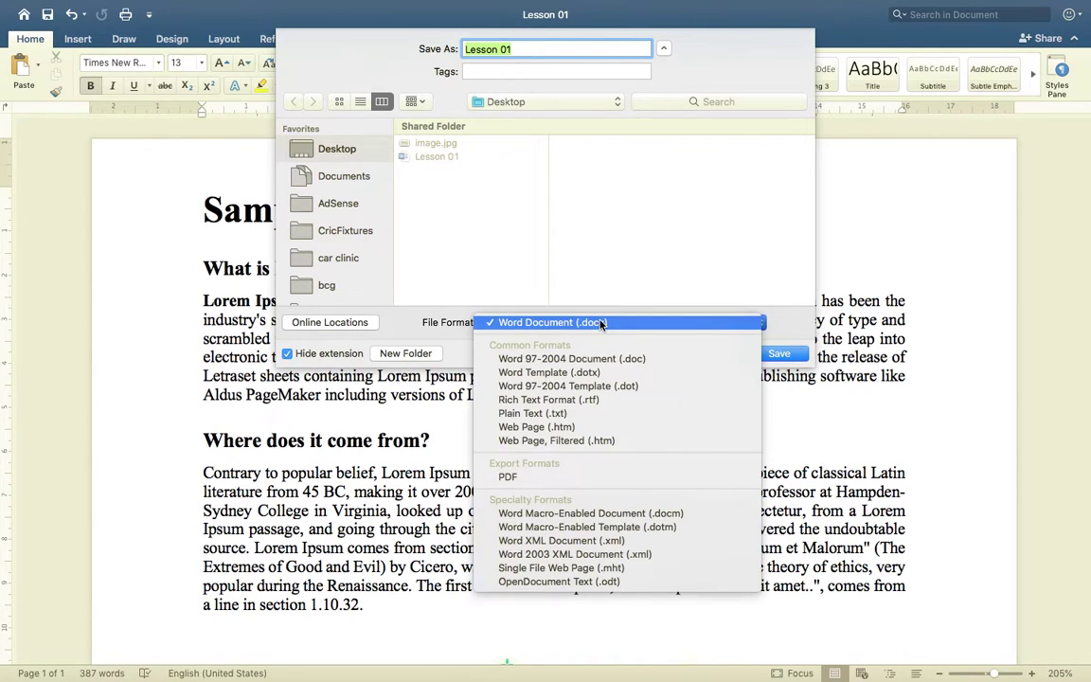
click(602, 476)
click(778, 353)
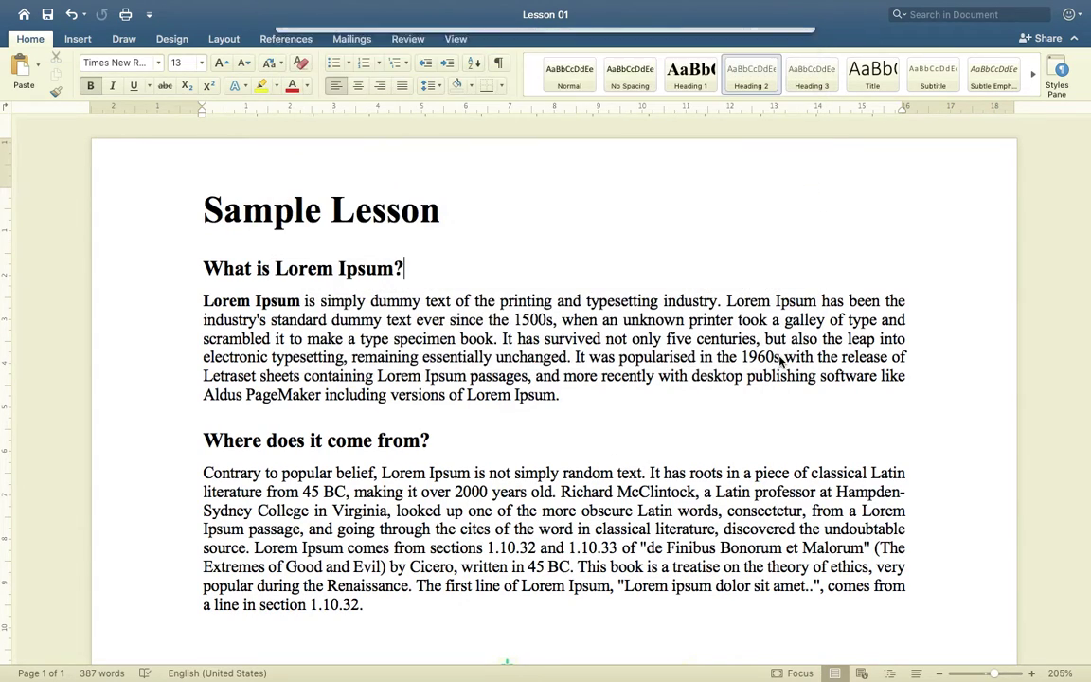
mouse_move(57, 5)
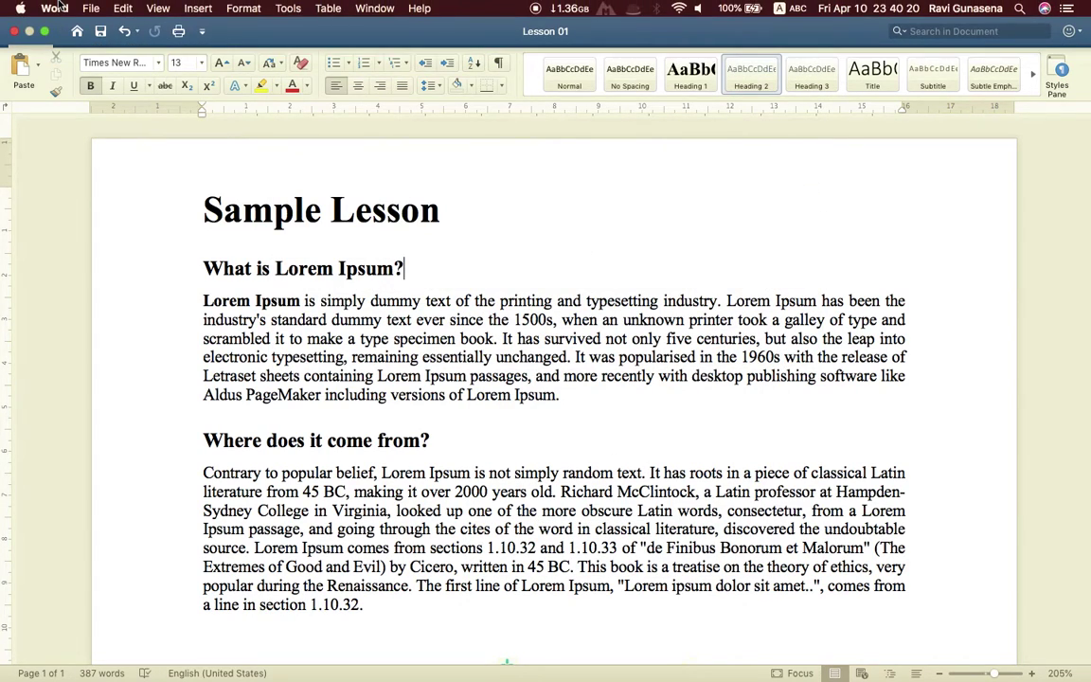
click(15, 31)
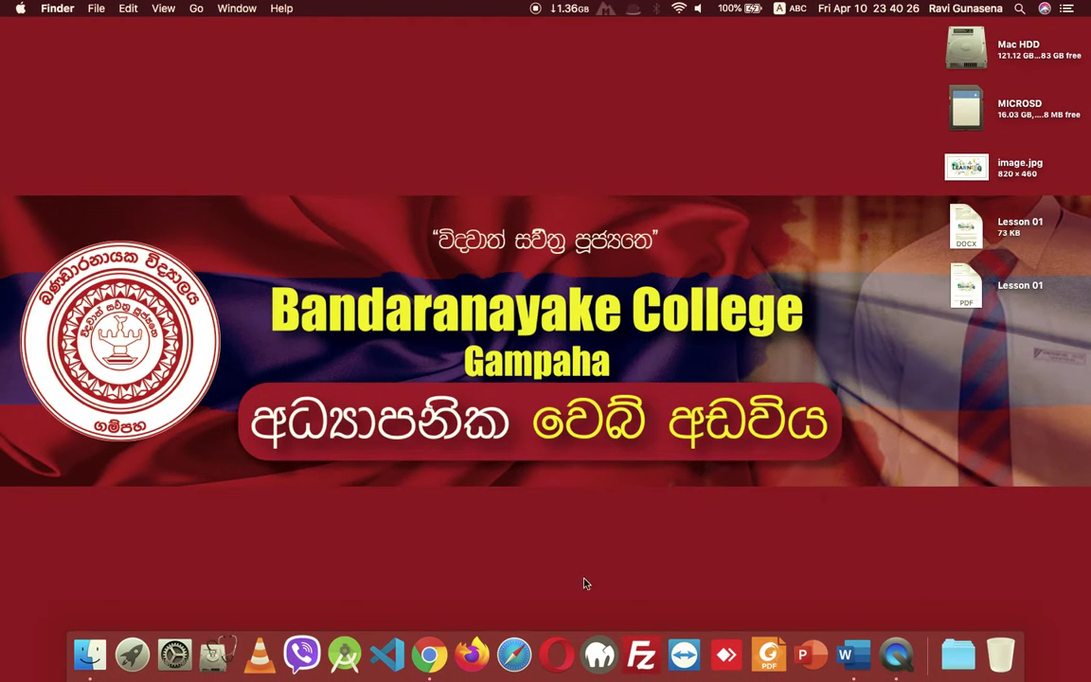
- Switch back to the post in Chrome and add a PDF Embedder block below the title
click(429, 655)
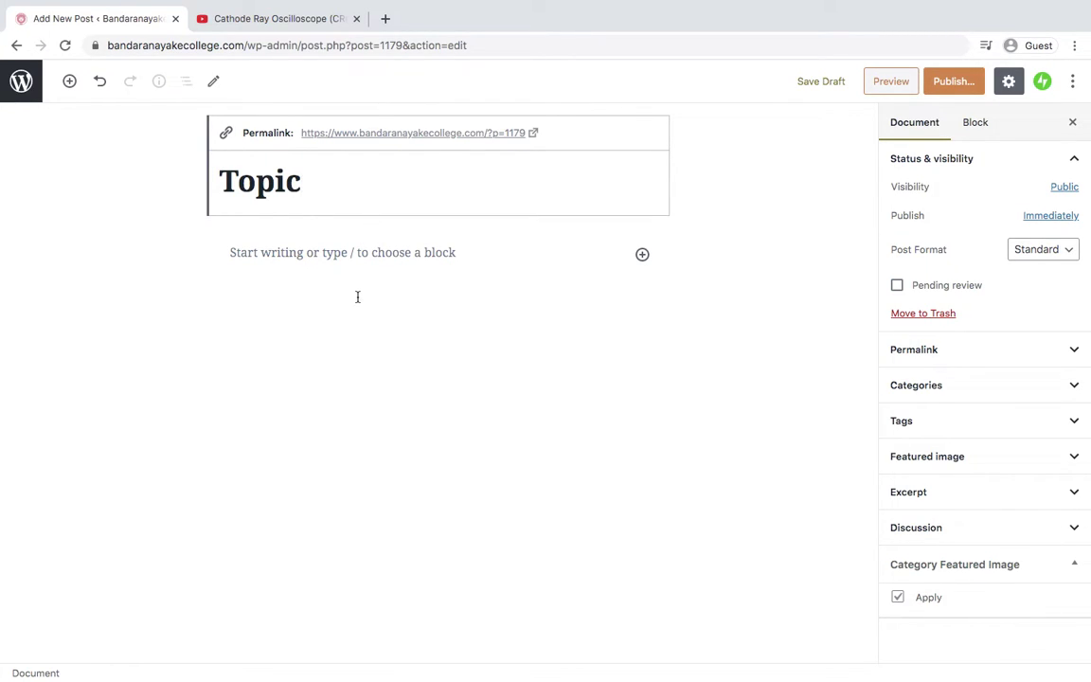
click(333, 252)
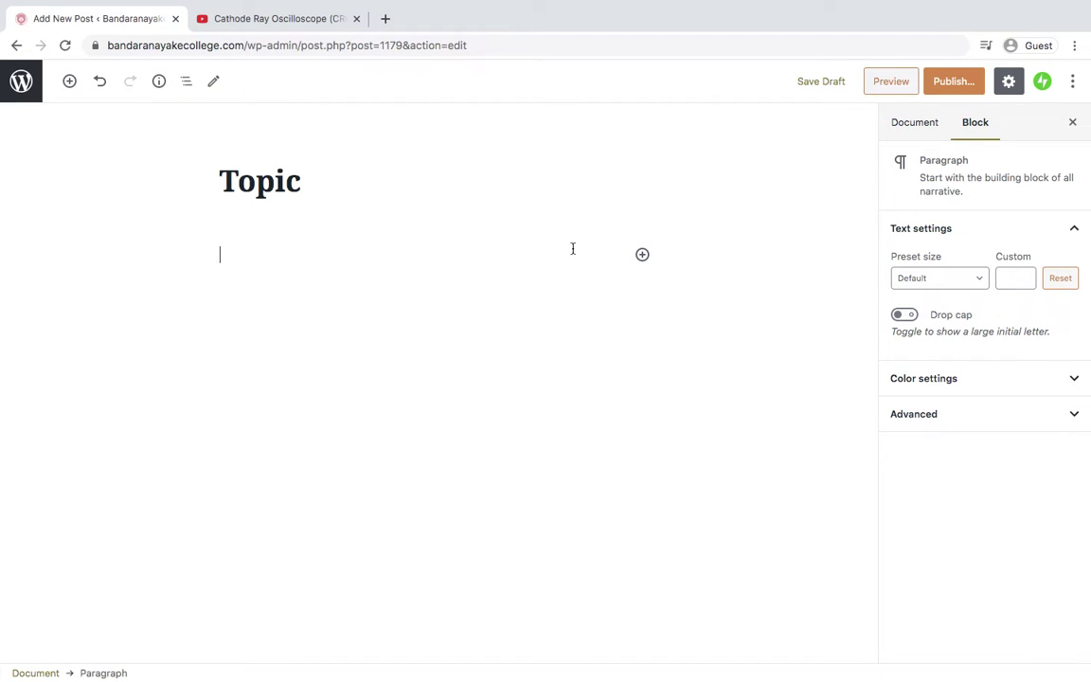
click(642, 256)
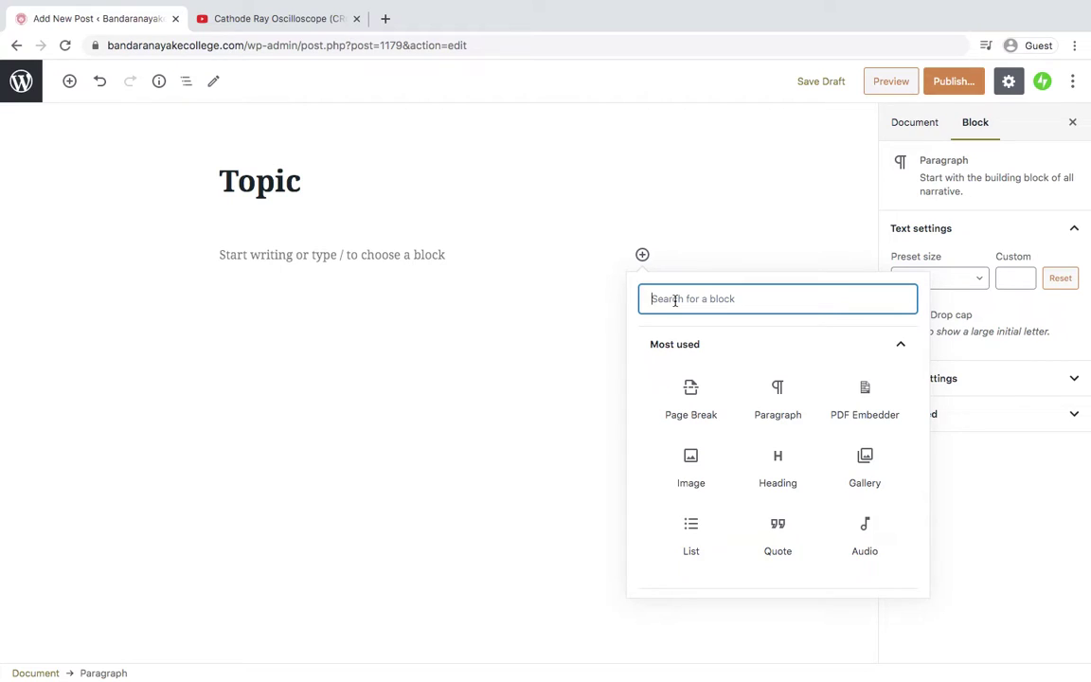
text(pdf)
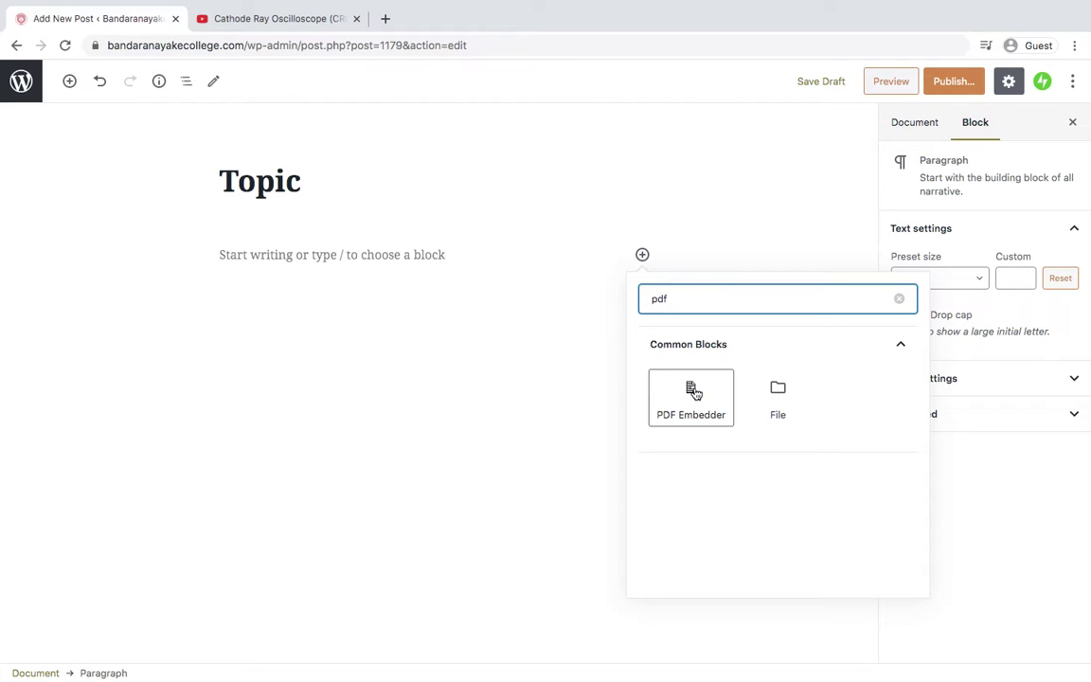
click(693, 392)
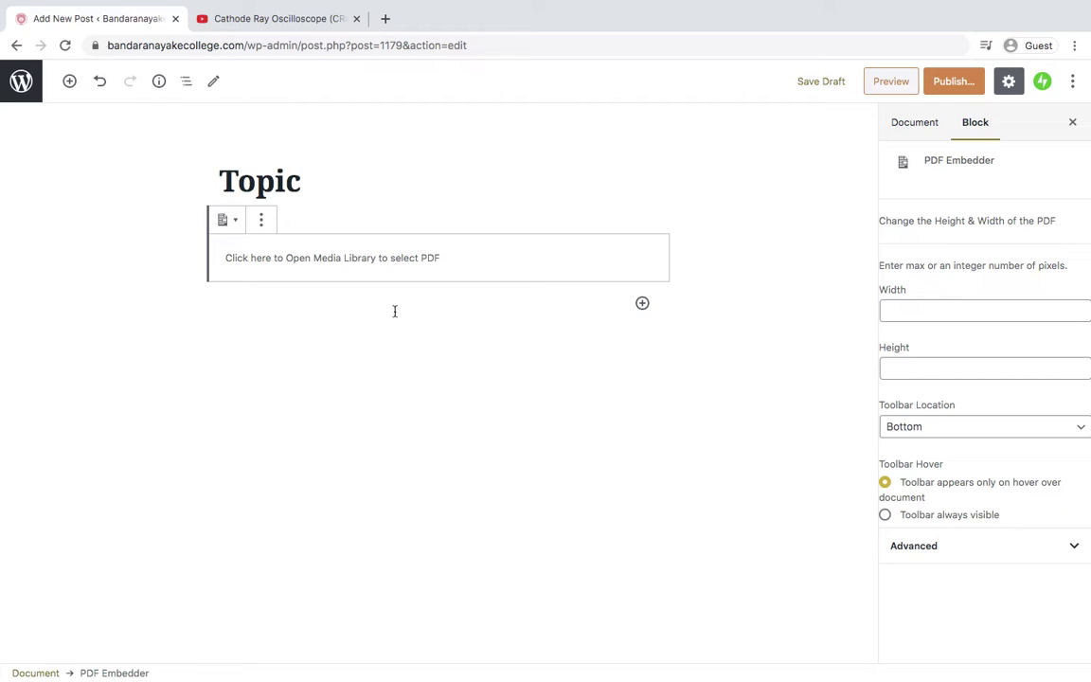
- Upload the Lesson 01 PDF from the Desktop and select it for the PDF Embedder block
click(282, 265)
click(61, 142)
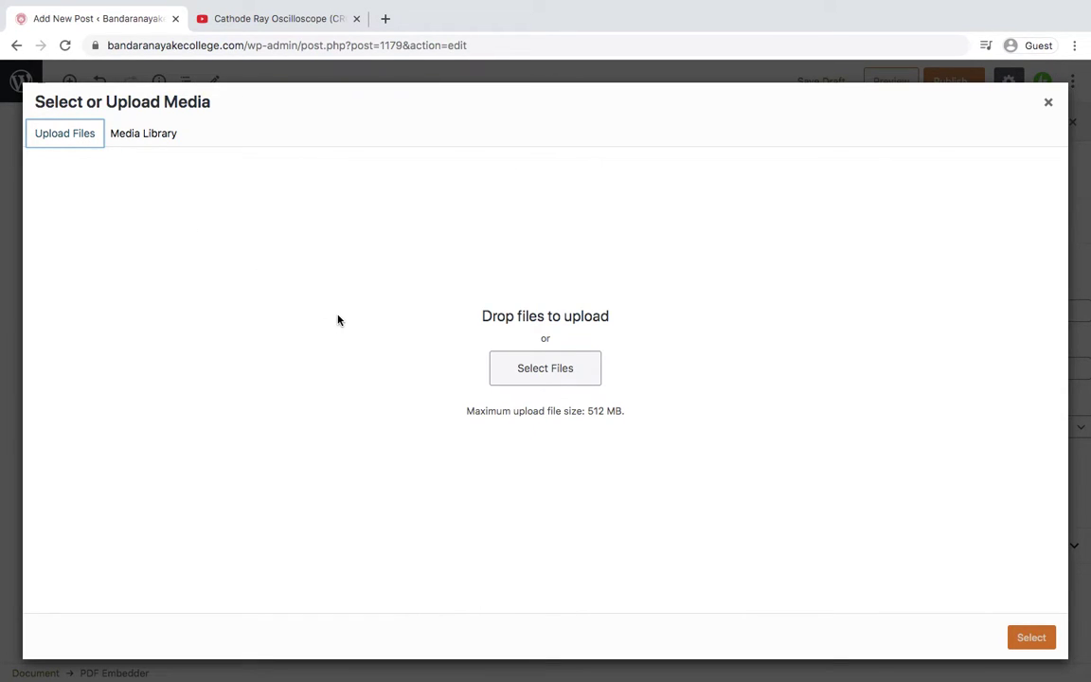
click(532, 371)
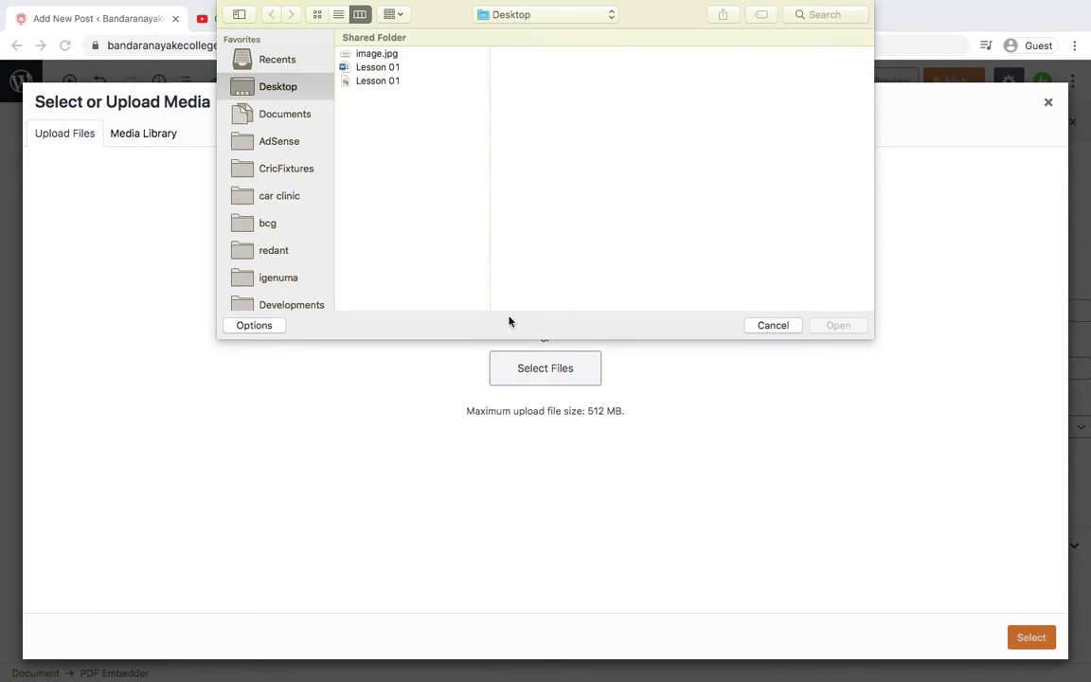
click(376, 81)
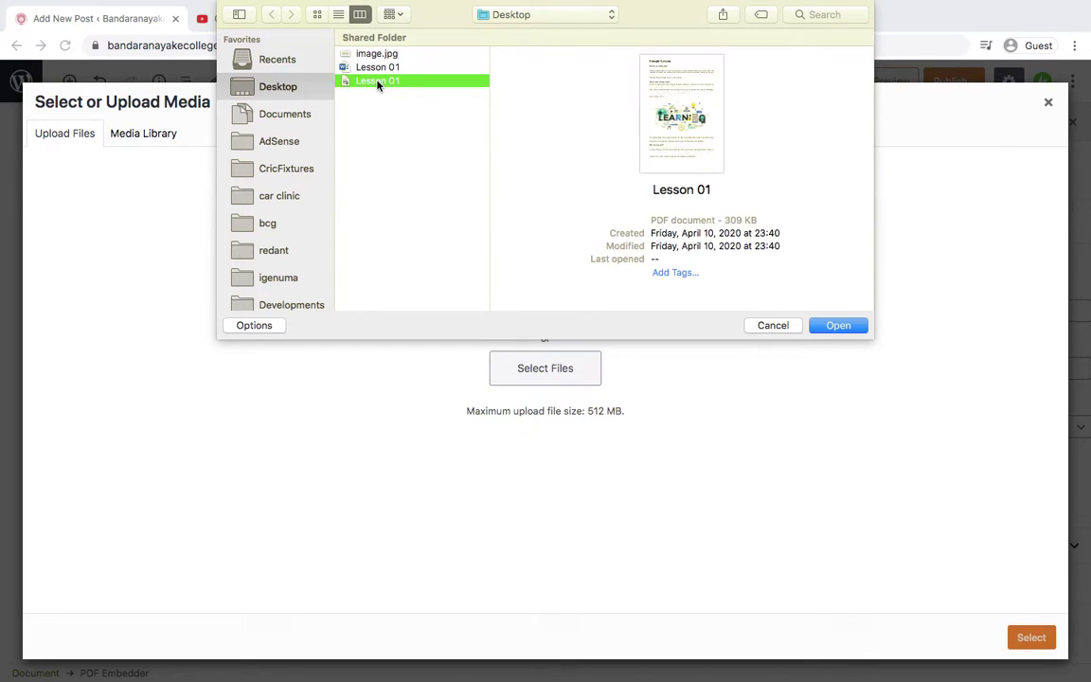
click(837, 326)
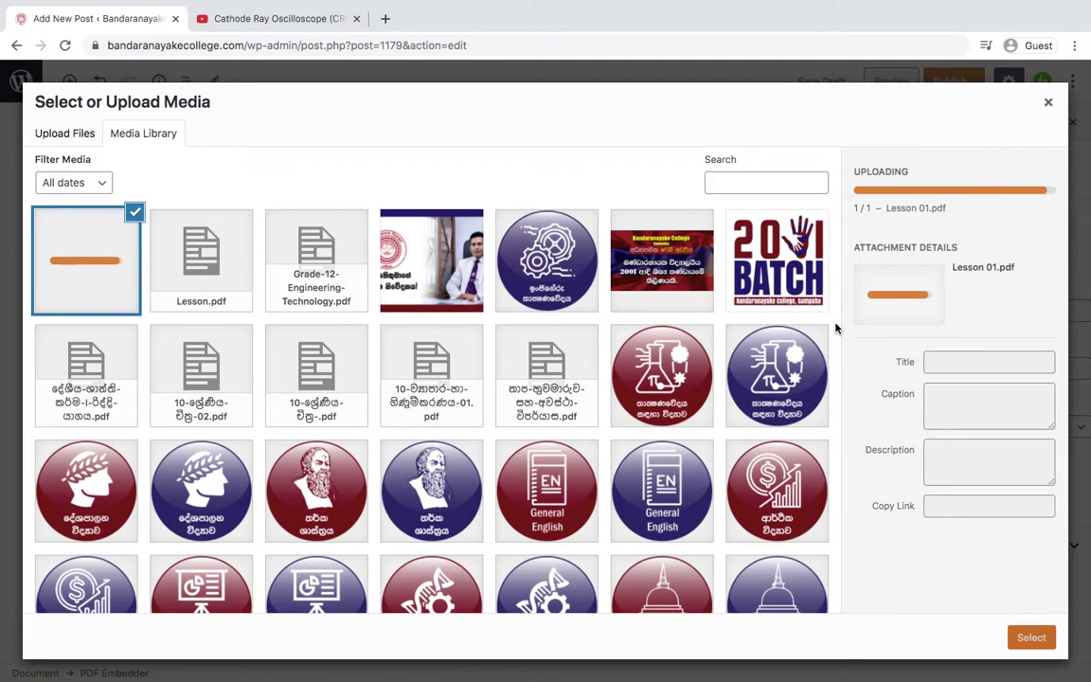
click(1030, 638)
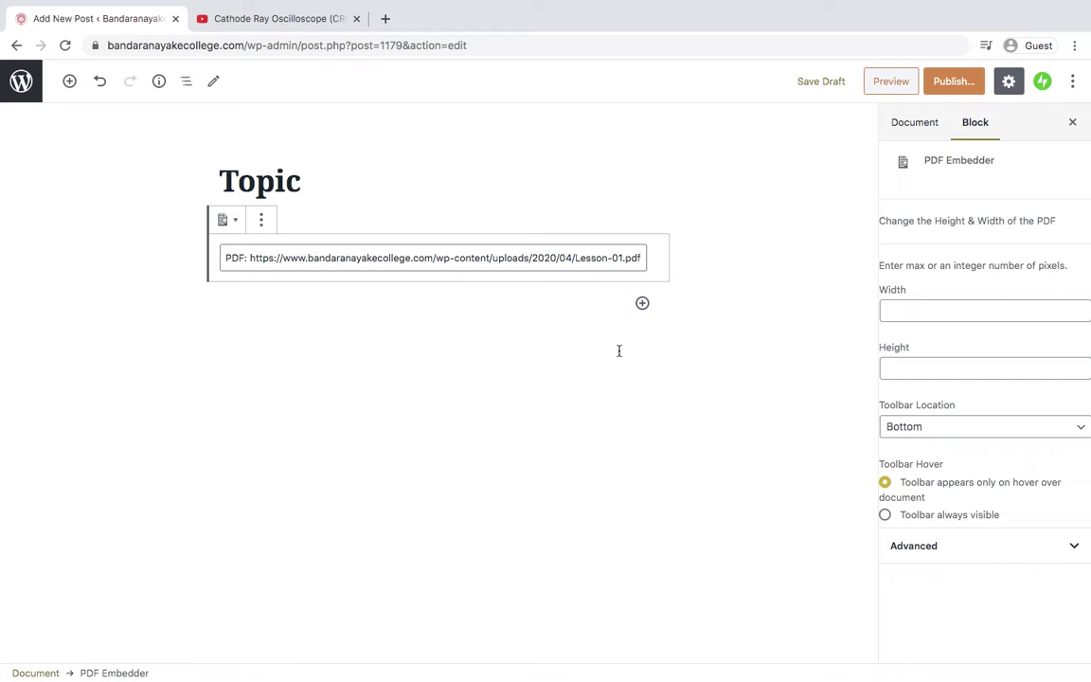
- Add a File block below the embedded PDF and attach Lesson-01.pdf to it from the media library
click(642, 304)
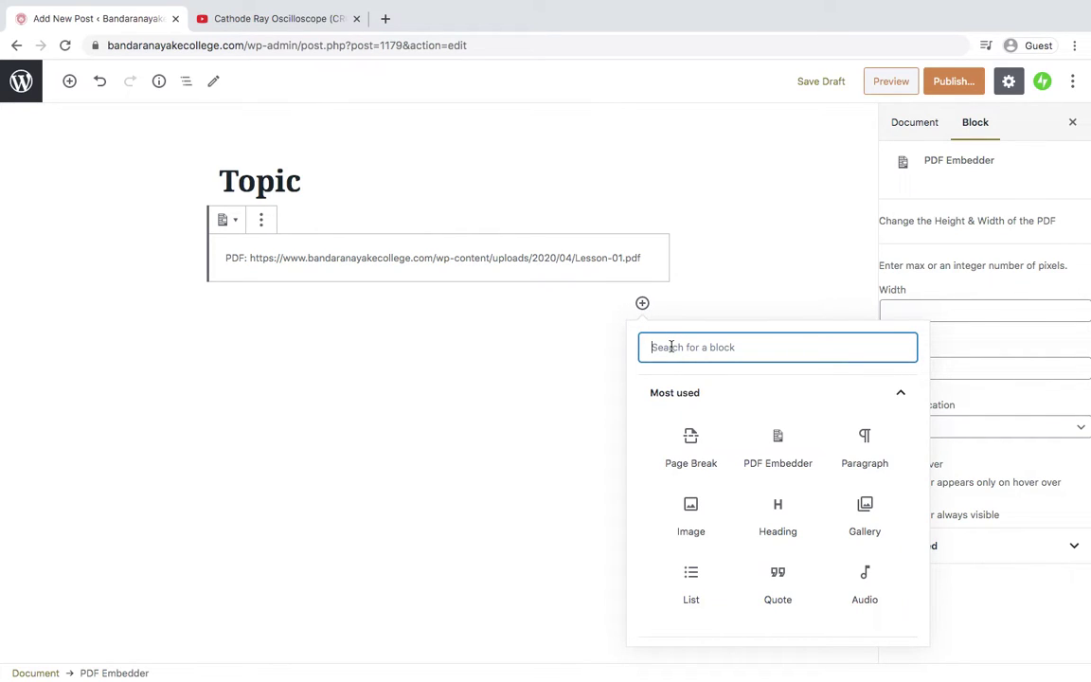
text(file)
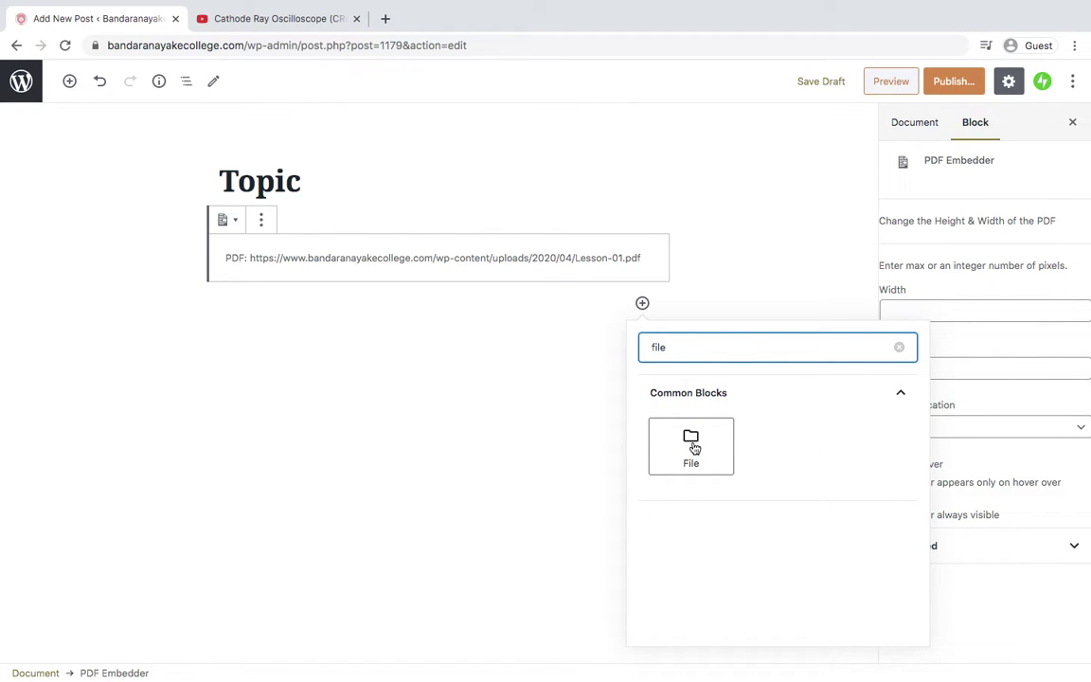
click(691, 447)
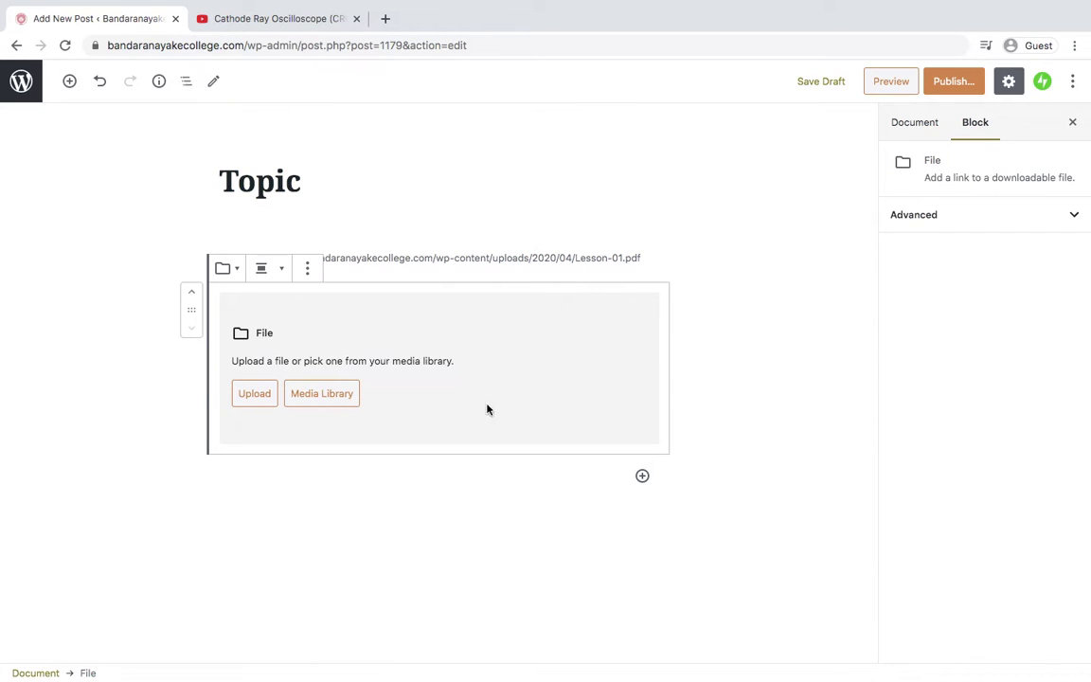
click(331, 403)
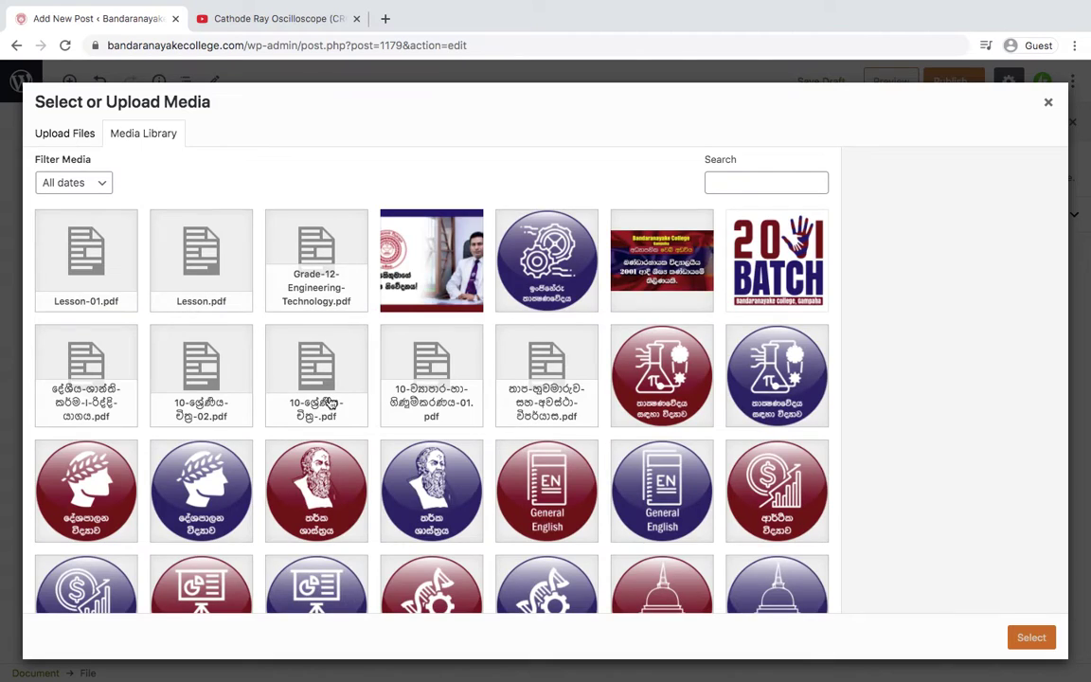
click(95, 253)
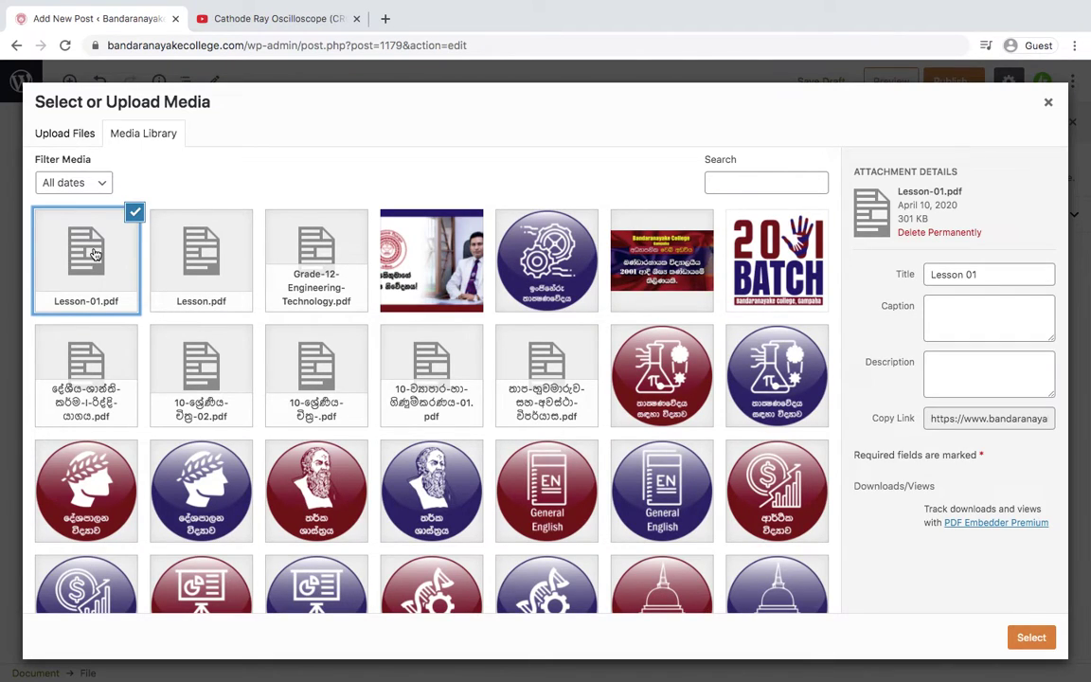
click(1032, 639)
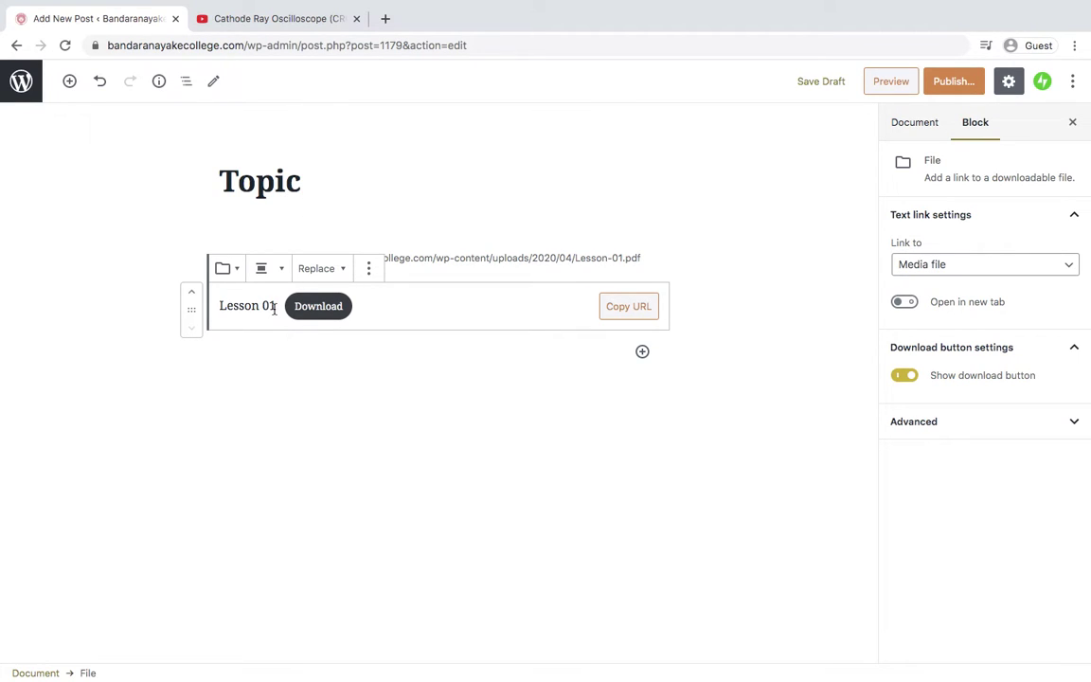
drag(274, 307, 221, 308)
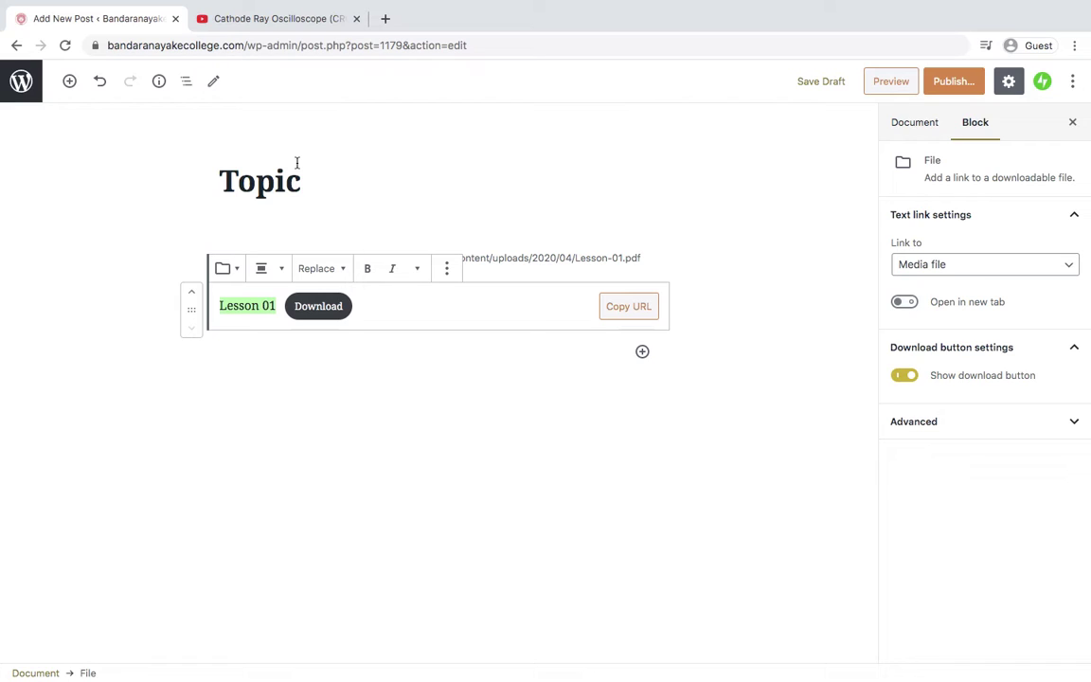
- Switch to the browser page with the Cathode Ray Oscilloscope (CRO) video on YouTube and look it over
click(277, 21)
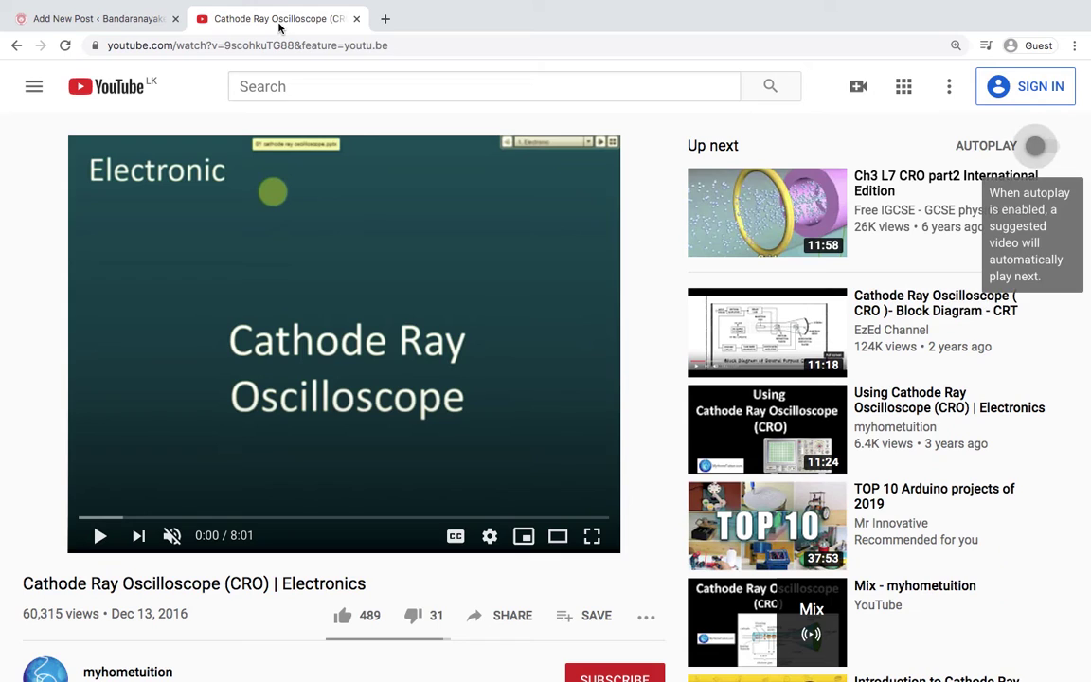
scroll(40, 276, down, 1)
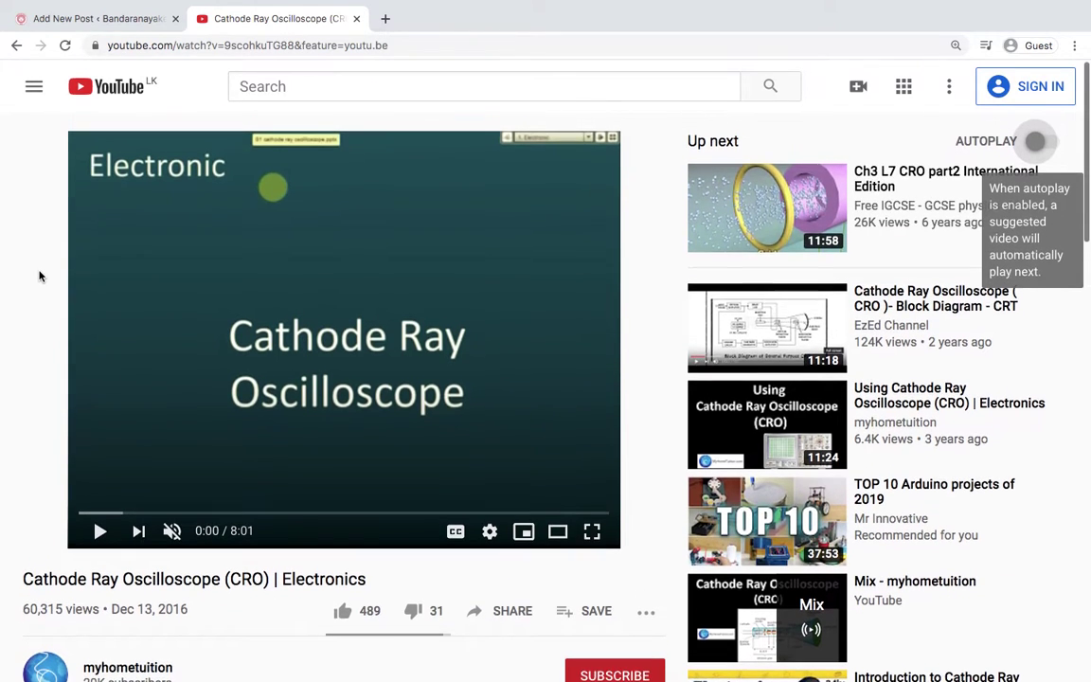
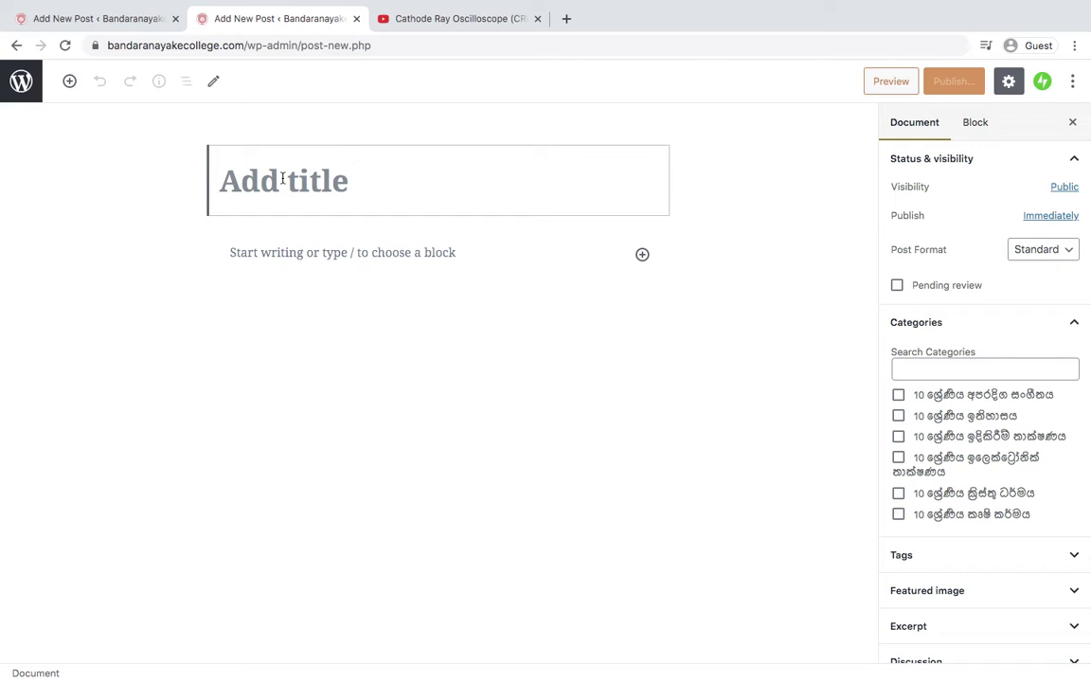
- Title the new post "දෙවන පාඩම" and move into the empty block below it
text(දෙ)
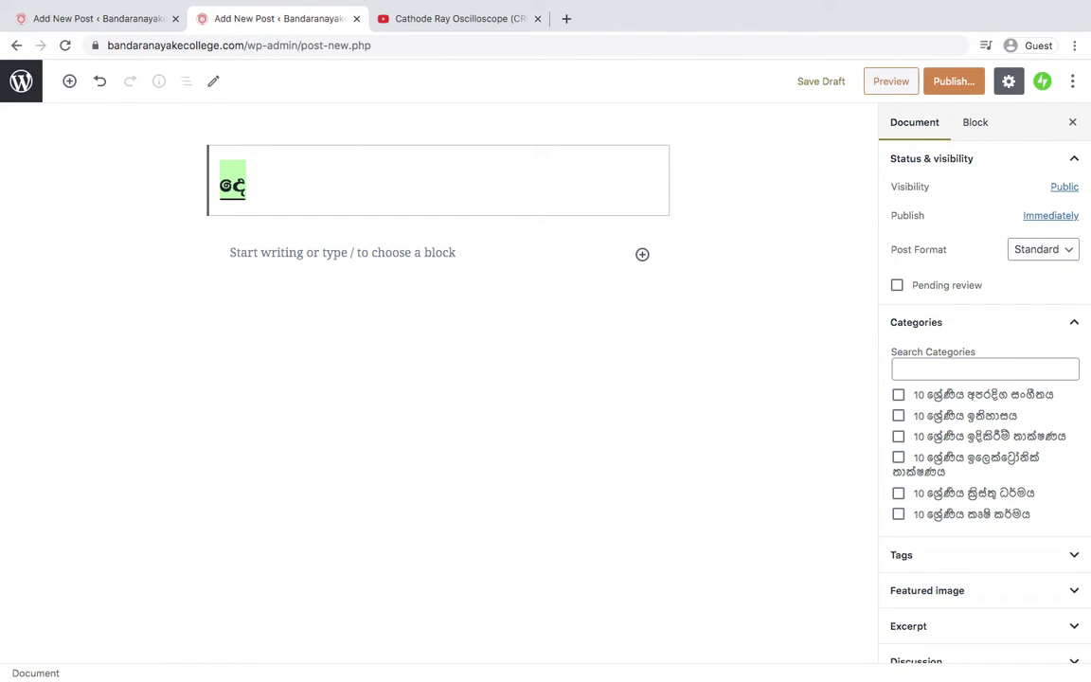
text(වන පාඩ)
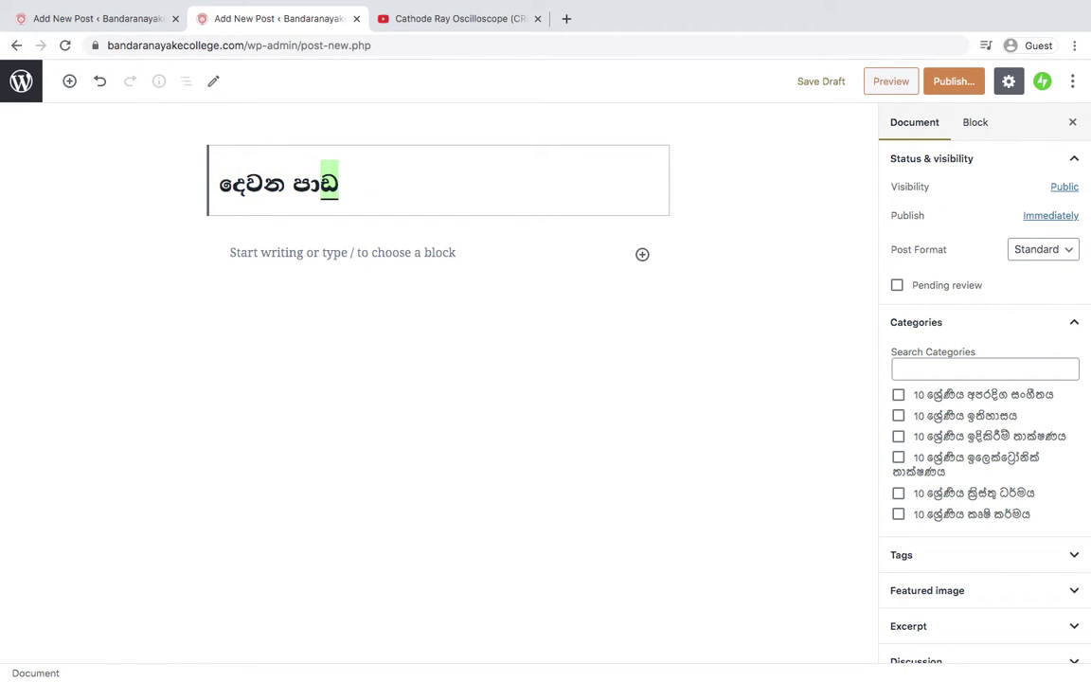
text(ම)
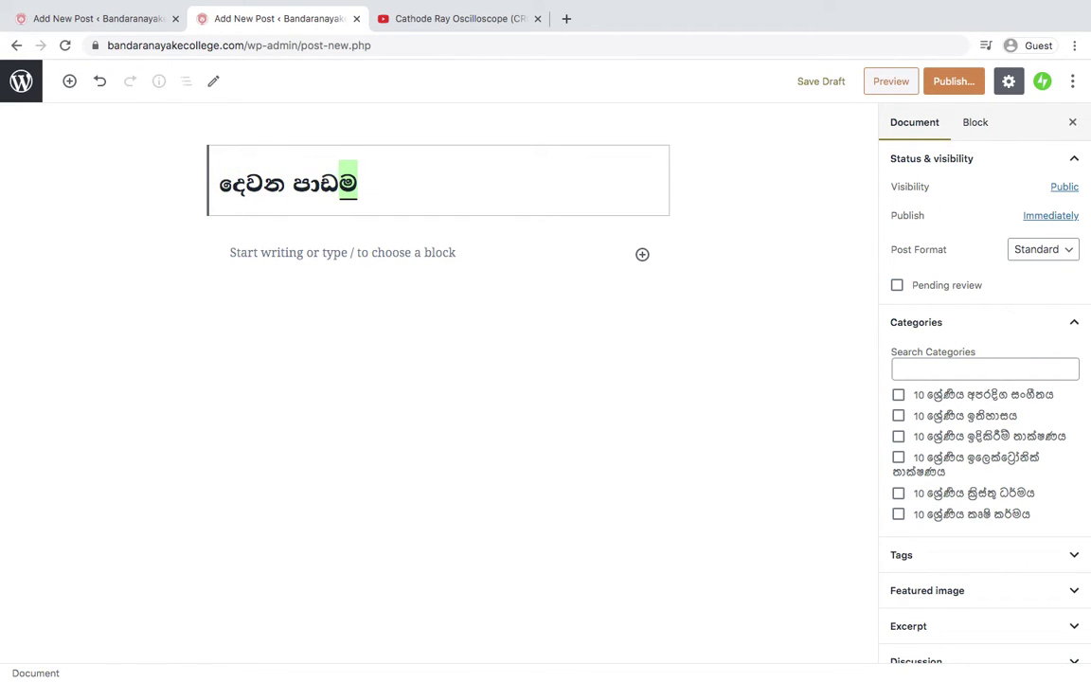
click(384, 252)
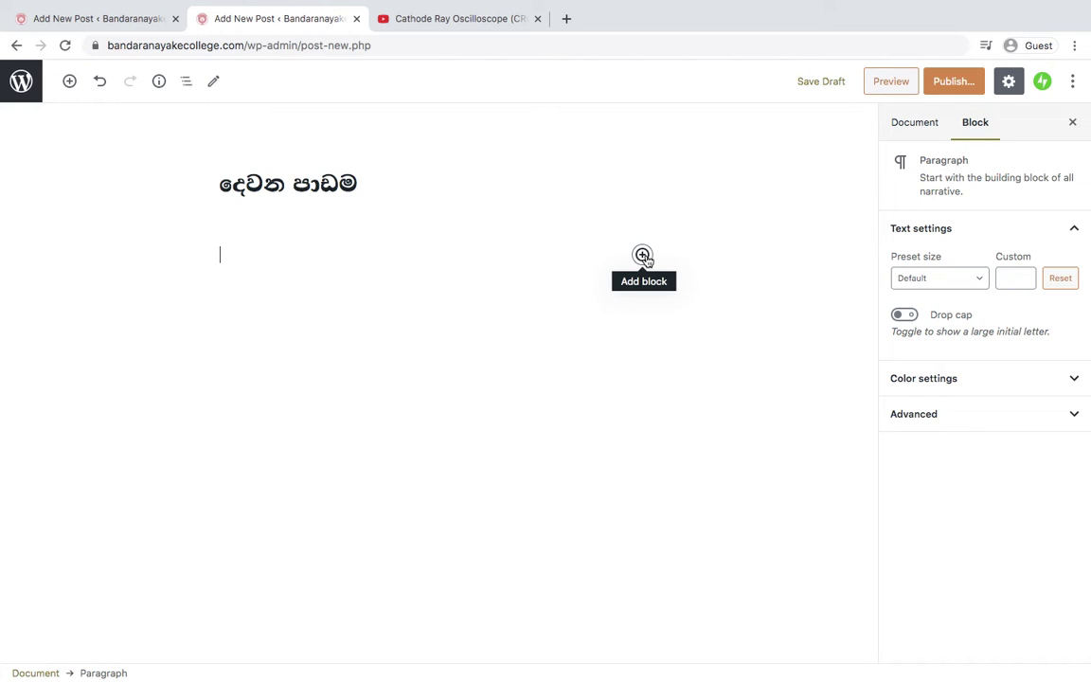
- Find the Heading block by searching for "hea" and add it below the post title
click(643, 256)
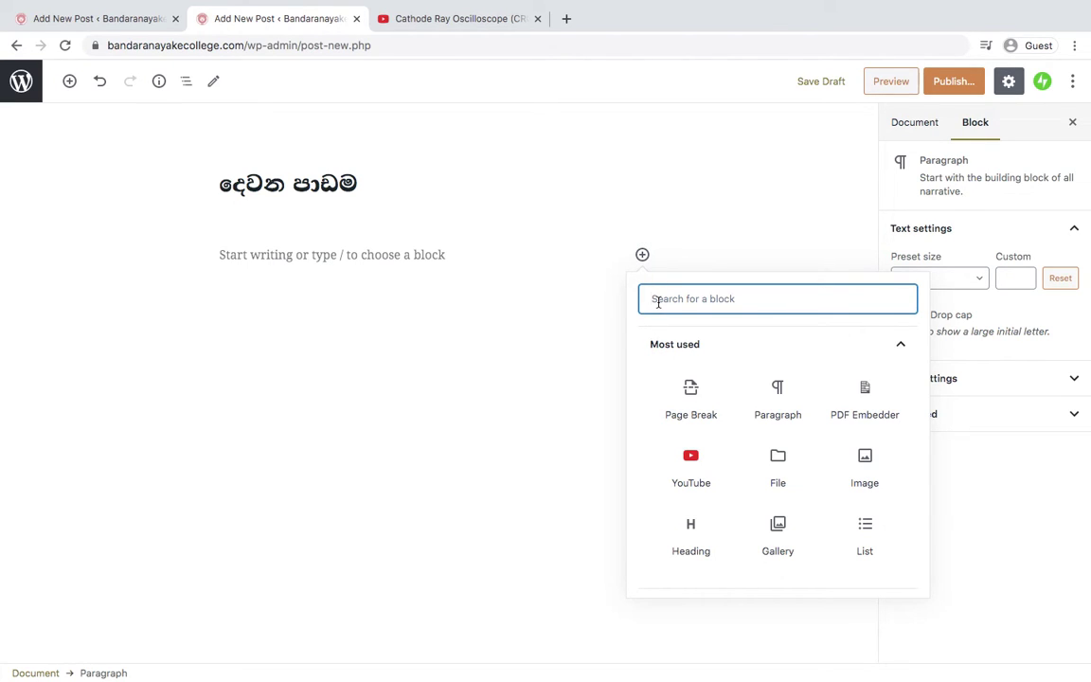
text(කු)
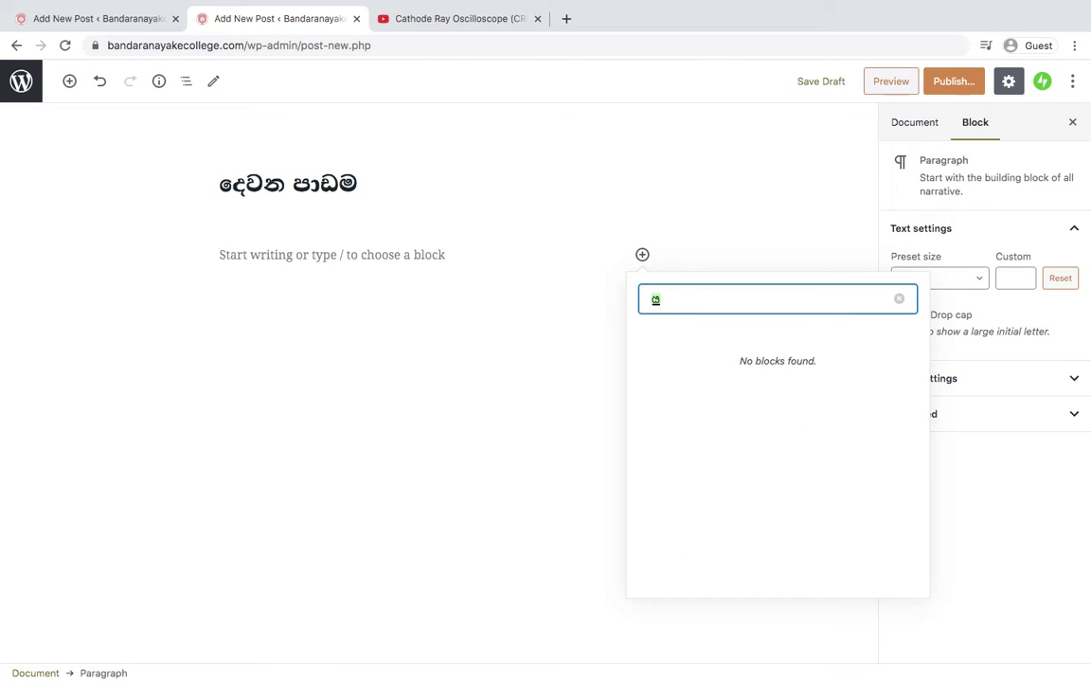
key(BackSpace)
key(BackSpace)
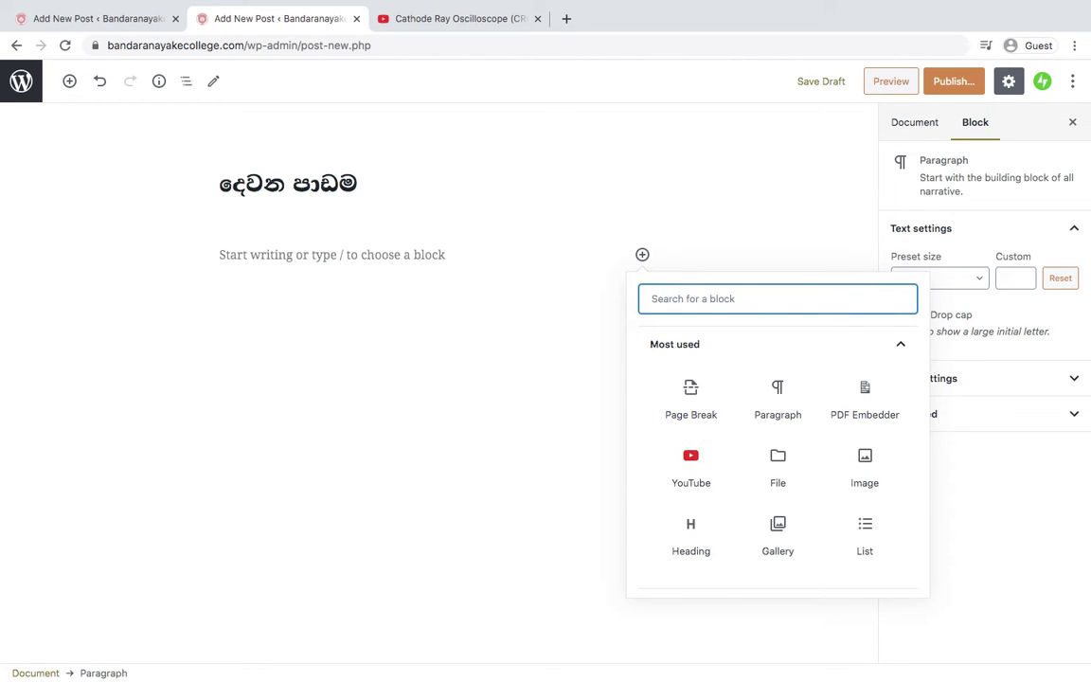
text(hea)
click(692, 405)
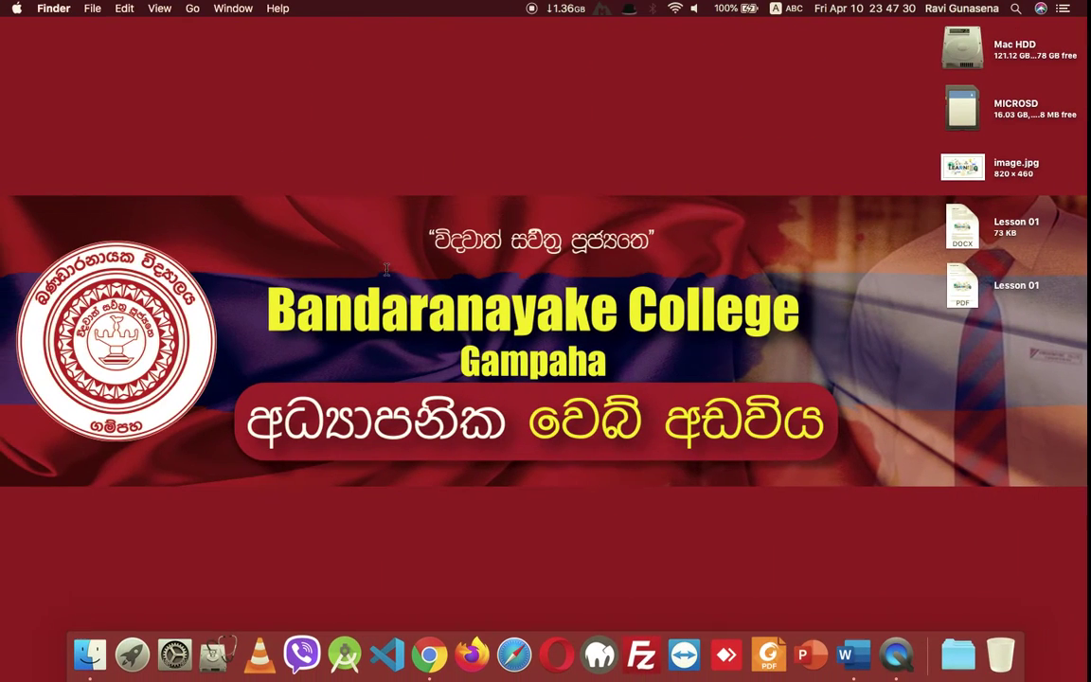
- Copy the heading "What is Lorem Ipsum?" from the Lesson 01 document in Word and paste it into the post's Heading block
click(863, 636)
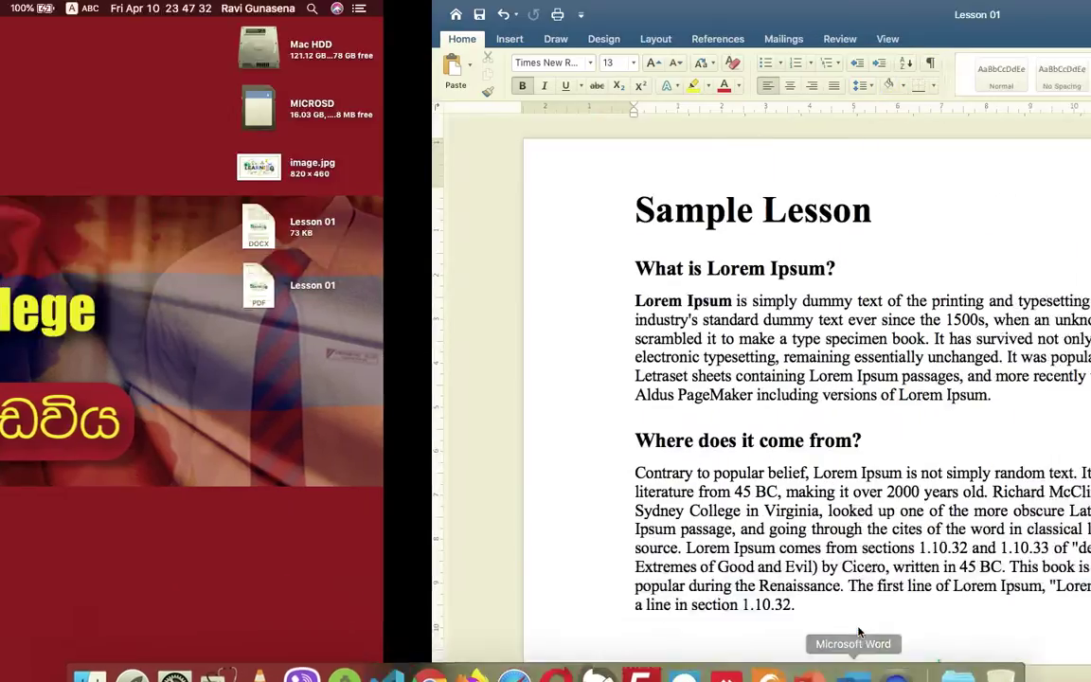
triple_click(343, 268)
key(super+c)
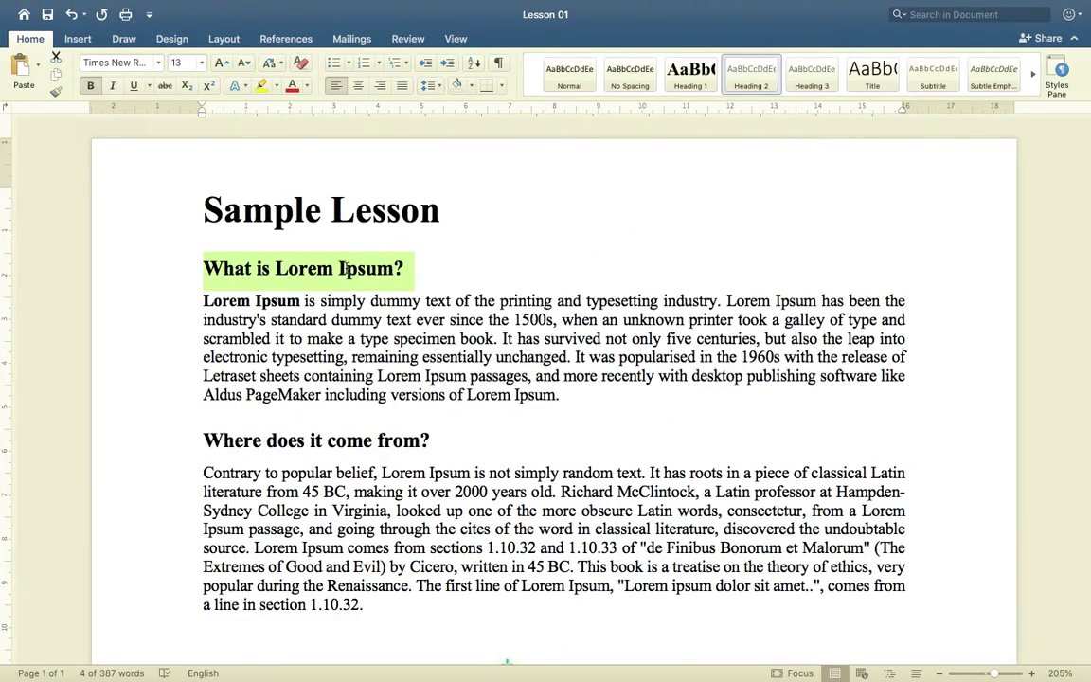
key(F11)
key(ctrl+Right)
key(ctrl+Right)
key(super+v)
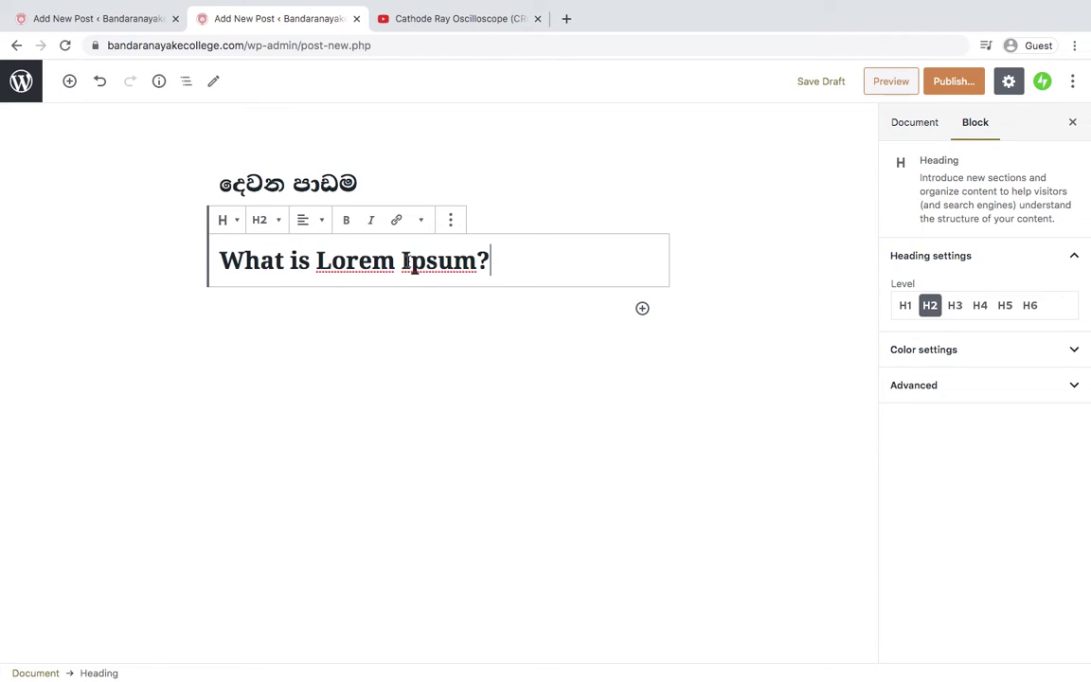
- Add a Paragraph block below the heading and fill it with the "What is Lorem Ipsum?" body text copied from Lesson 01 in Word
click(642, 309)
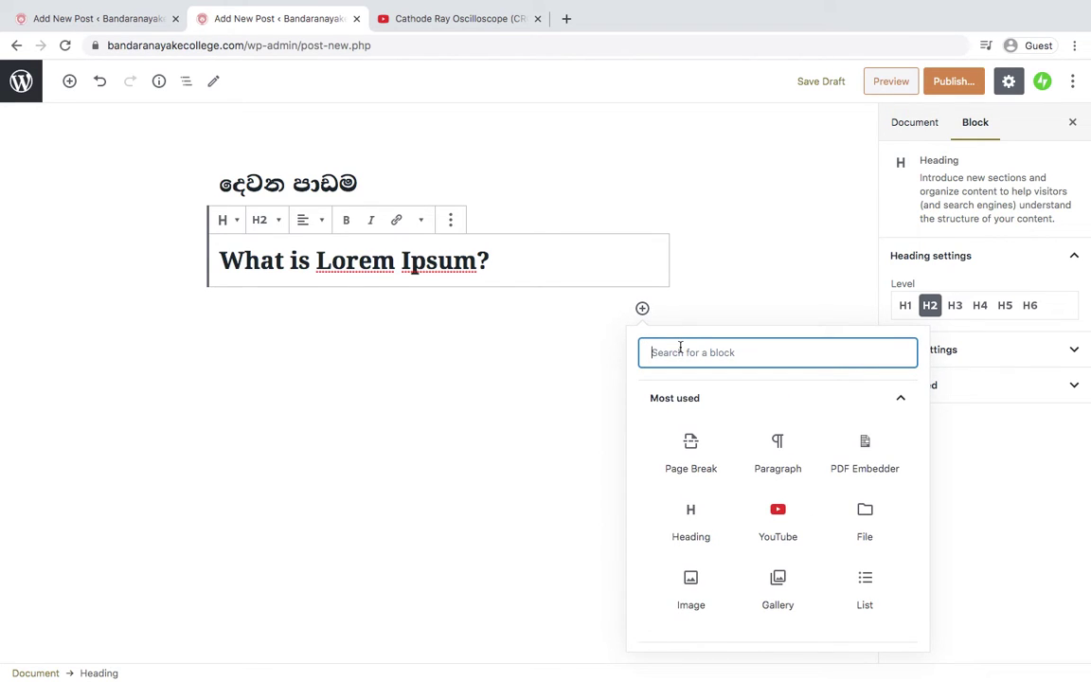
text(parag)
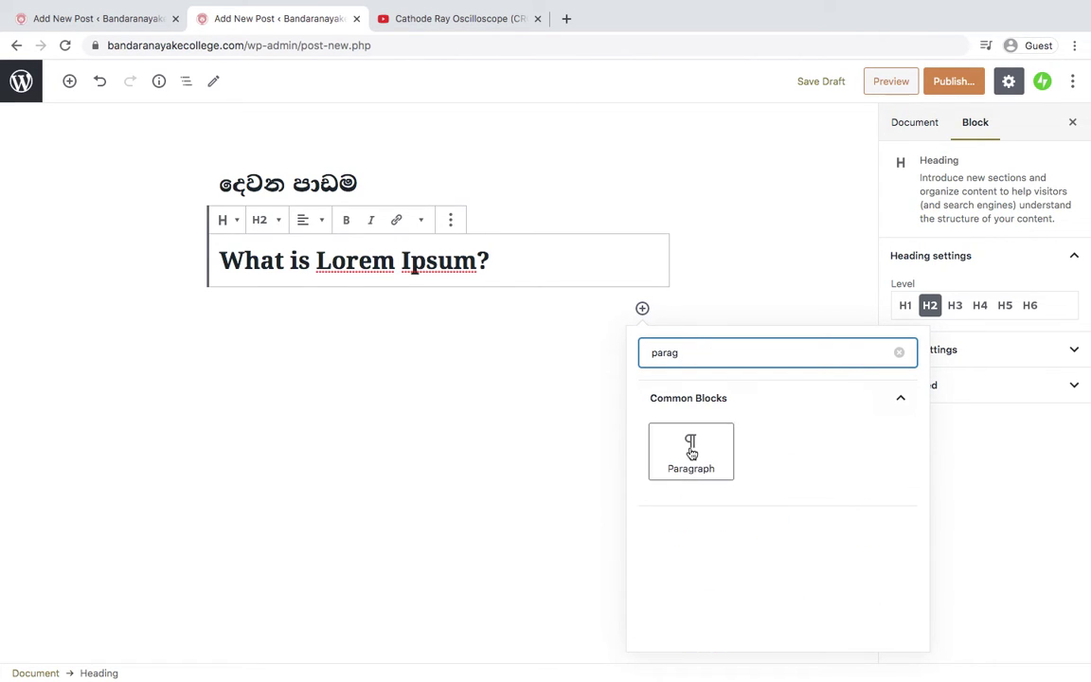
click(693, 459)
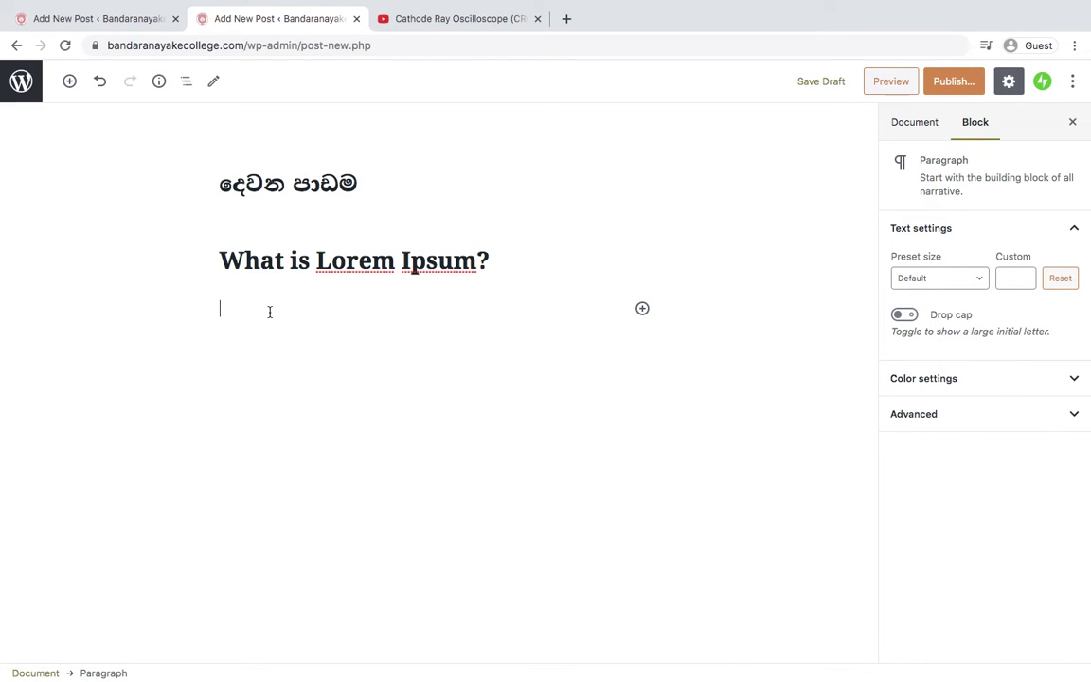
key(super+Tab)
triple_click(309, 339)
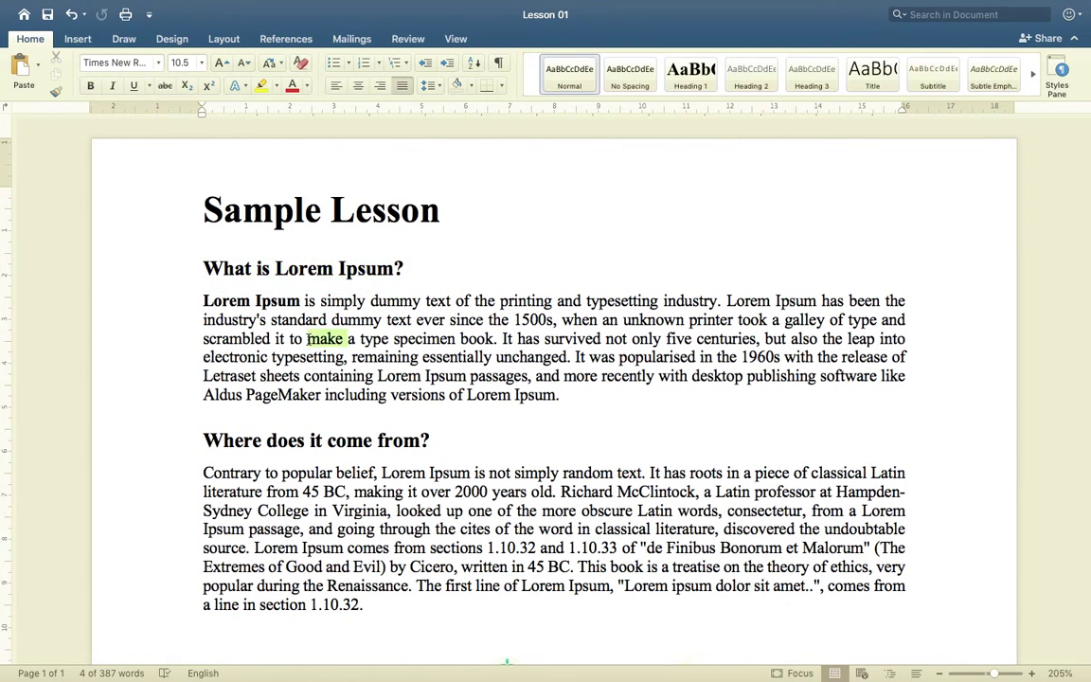
key(super+Tab)
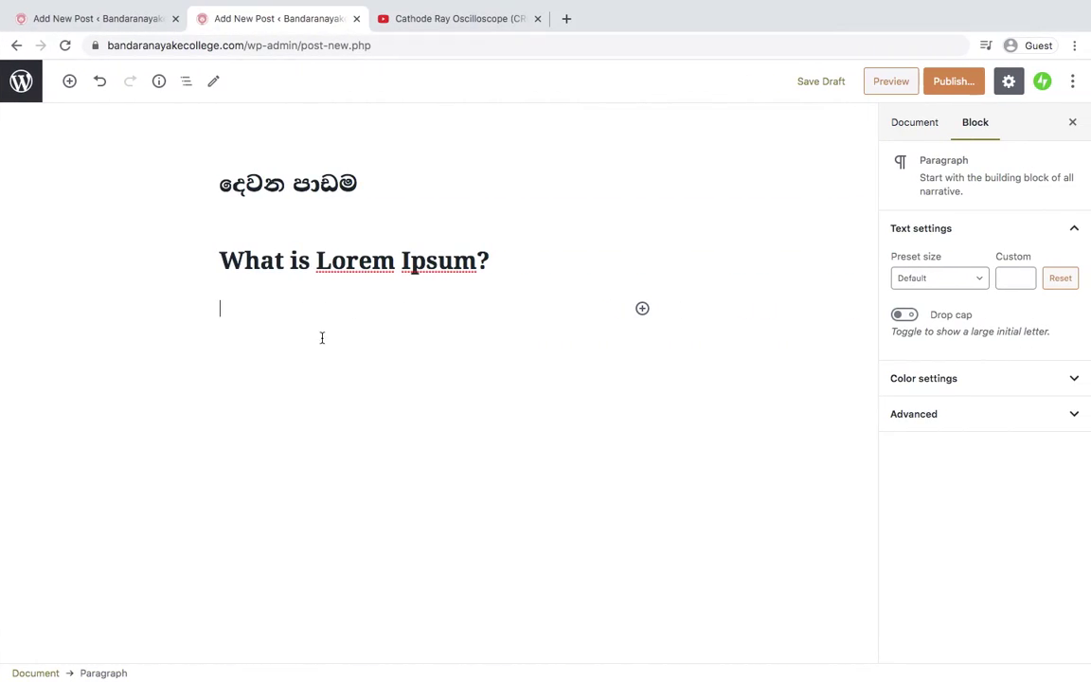
text(Lorem Ipsum is simply dummy text of the printing and typesetting industry. Lorem Ipsum has been the industry's standard dummy text ever since the 1500s, when an unknown printer took a galley of type and scrambled it to make a type specimen book. It has survived not only five centuries, but also the leap into electronic typesetting, remaining essentially unchanged. It was popularised in the 1960s with the release of Letraset sheets containing Lorem Ipsum passages, and more recently with desktop publishing software like Aldus PageMaker including versions of Lorem Ipsum.)
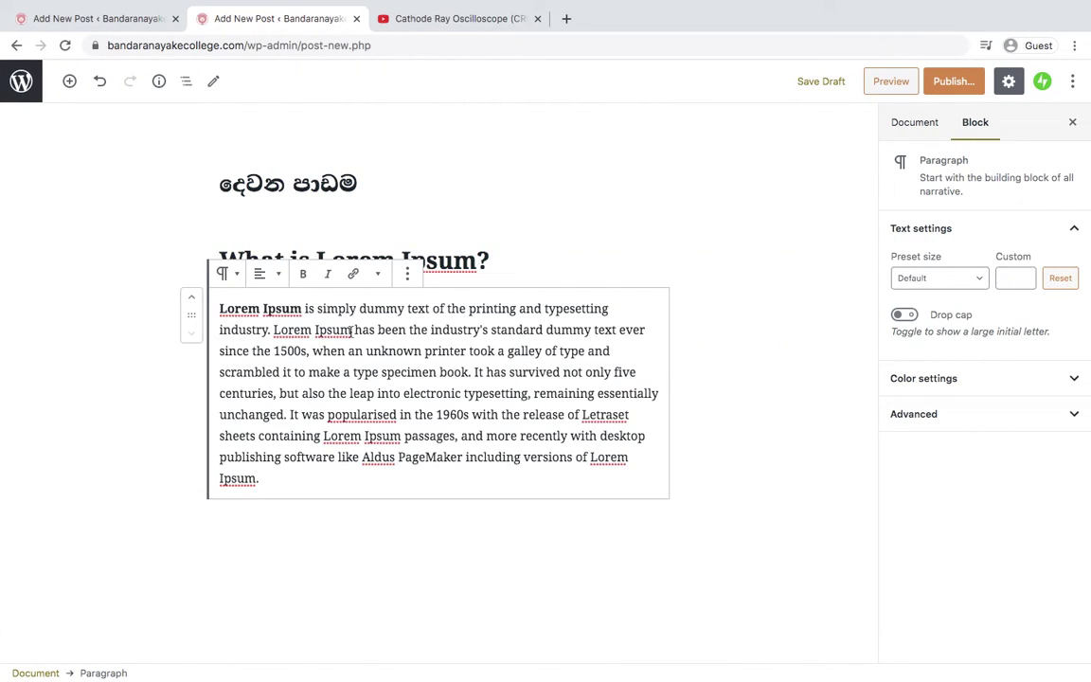
- Add an Image block below the Lorem Ipsum paragraph, searching the block list for "ima"
scroll(457, 387, down, 2)
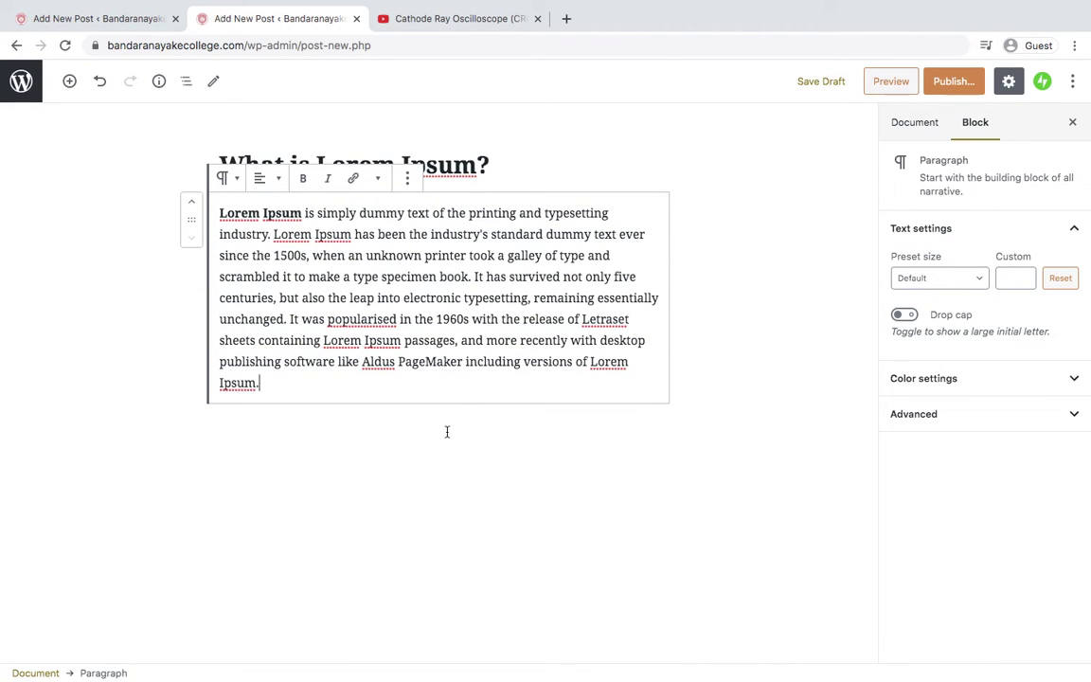
click(453, 434)
key(Return)
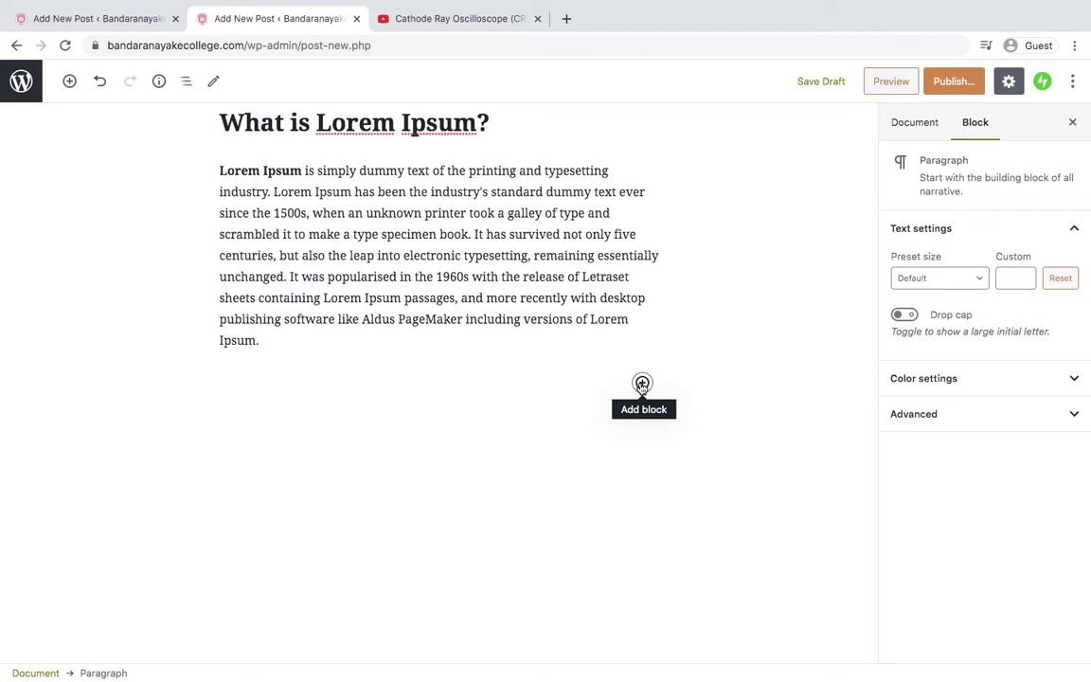
click(642, 384)
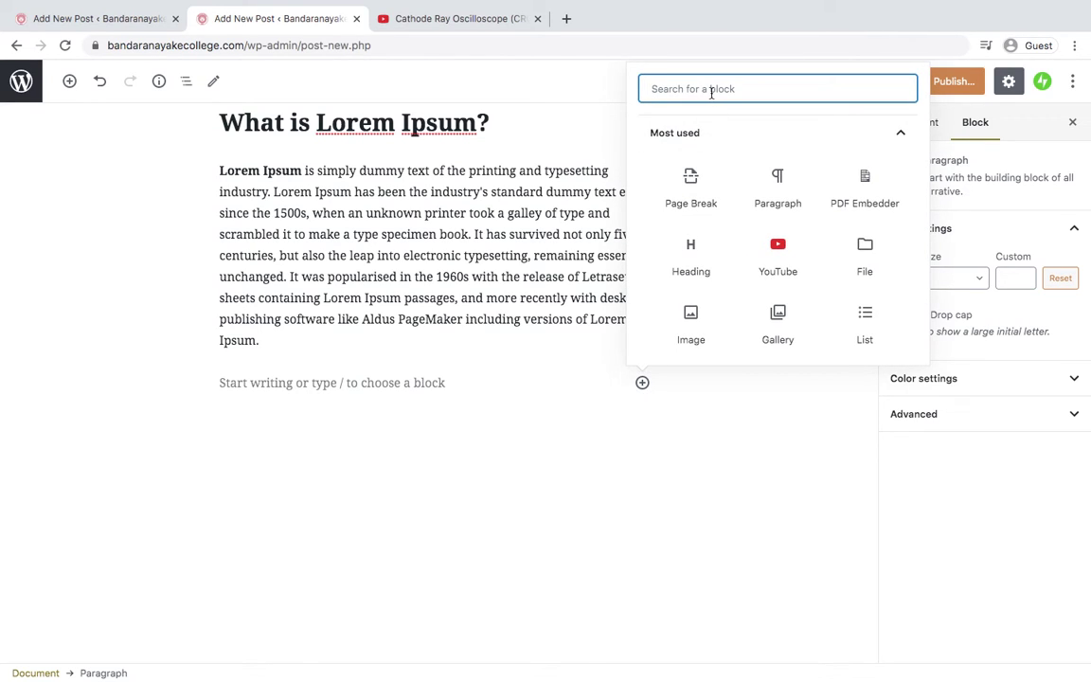
text(im)
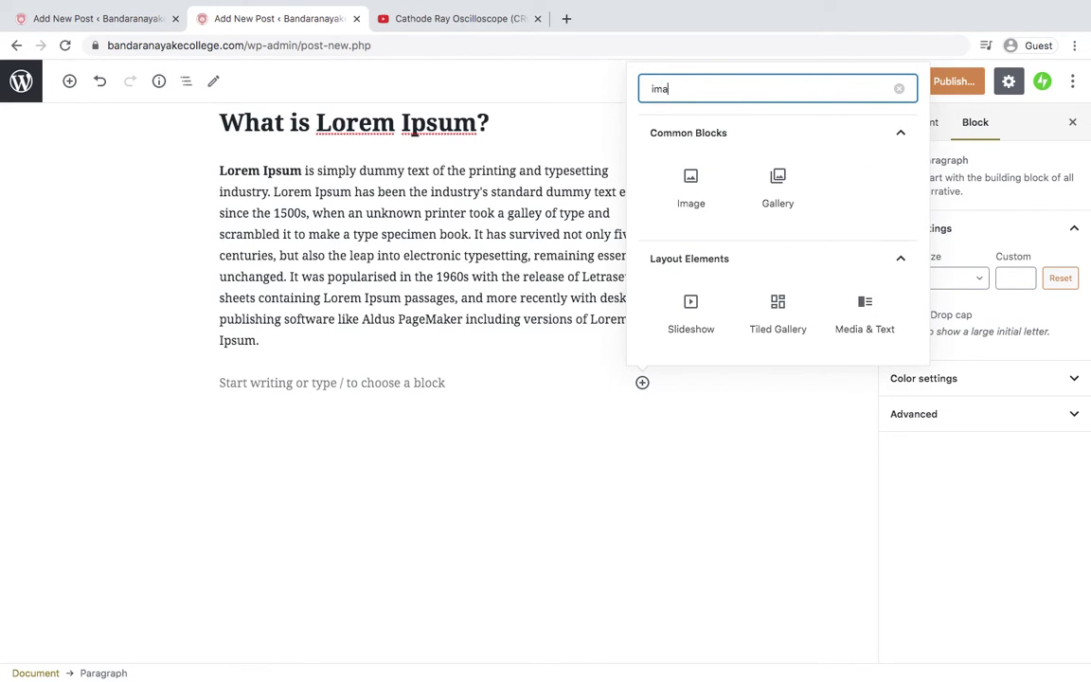
text(a)
click(696, 184)
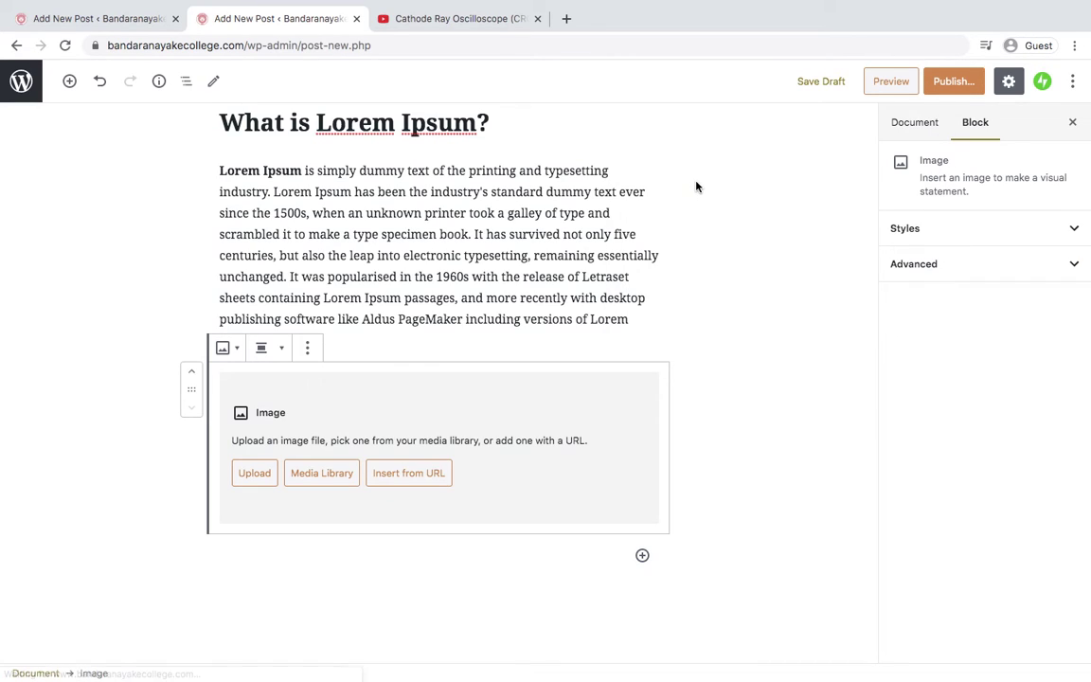
- Upload image.jpg from the Desktop into the Image block and check how it sits below the paragraph
click(254, 482)
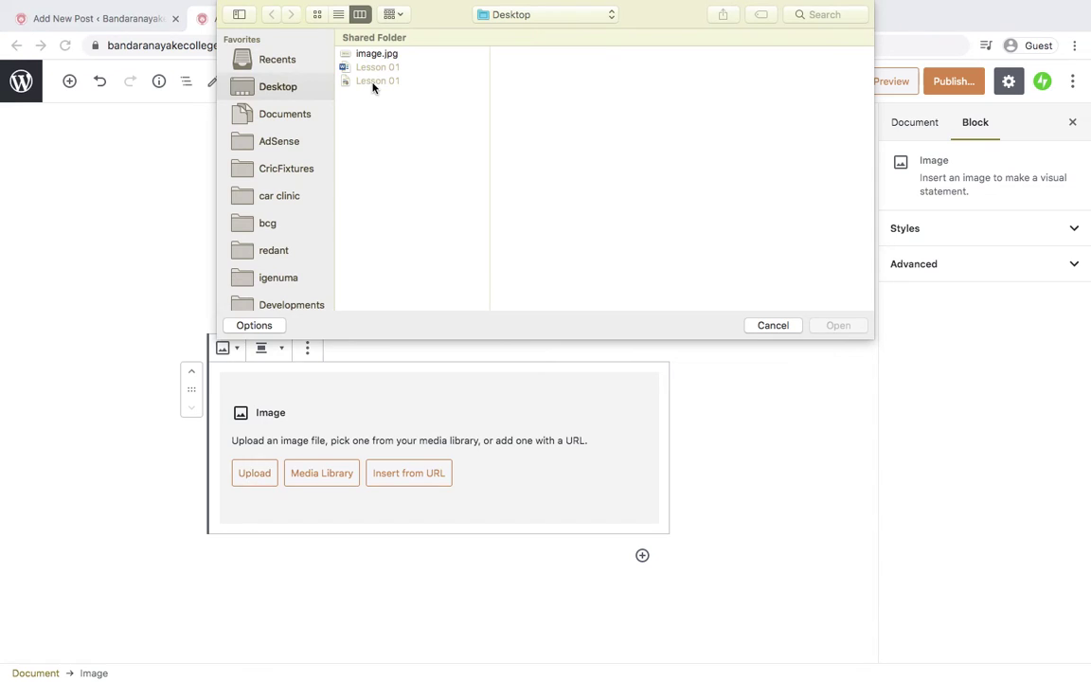
click(376, 54)
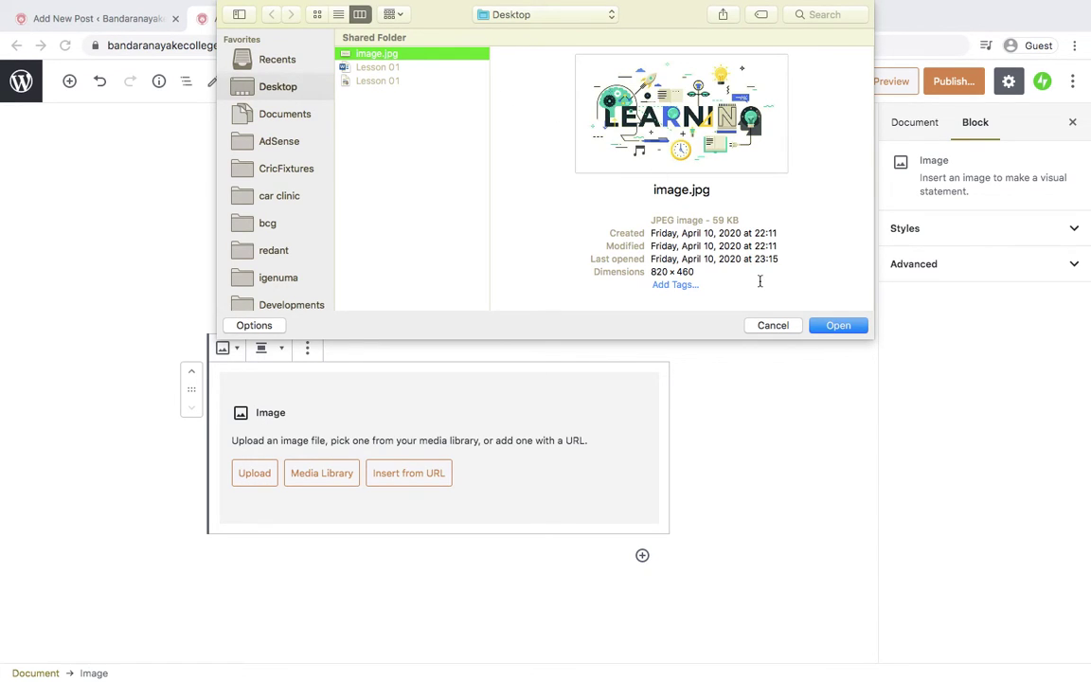
click(840, 326)
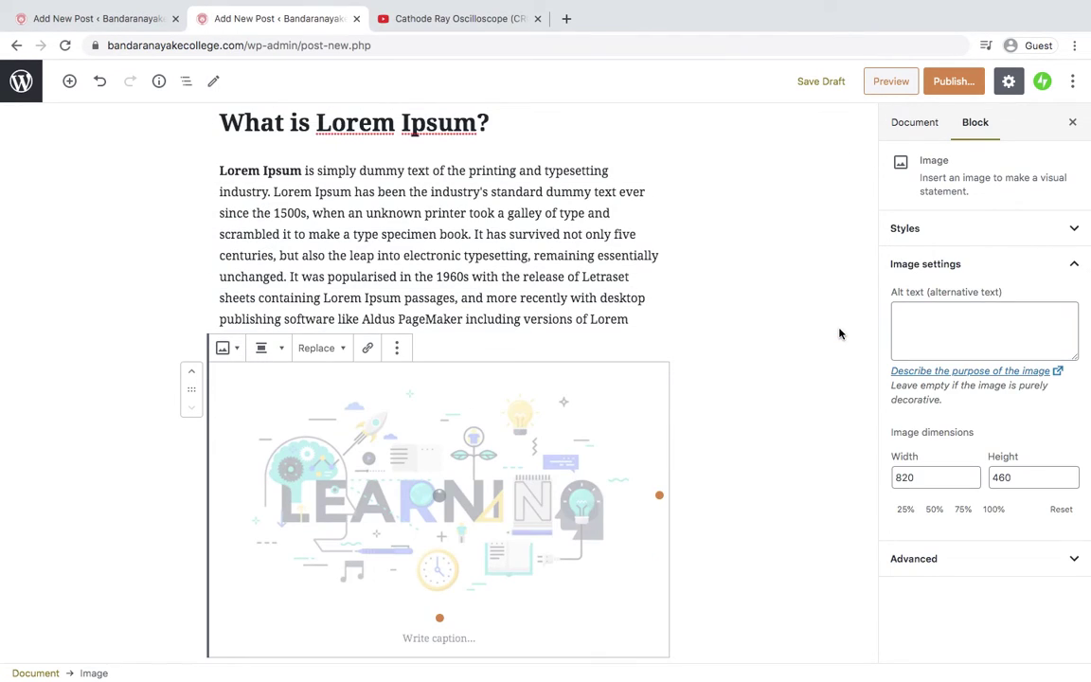
scroll(552, 291, down, 5)
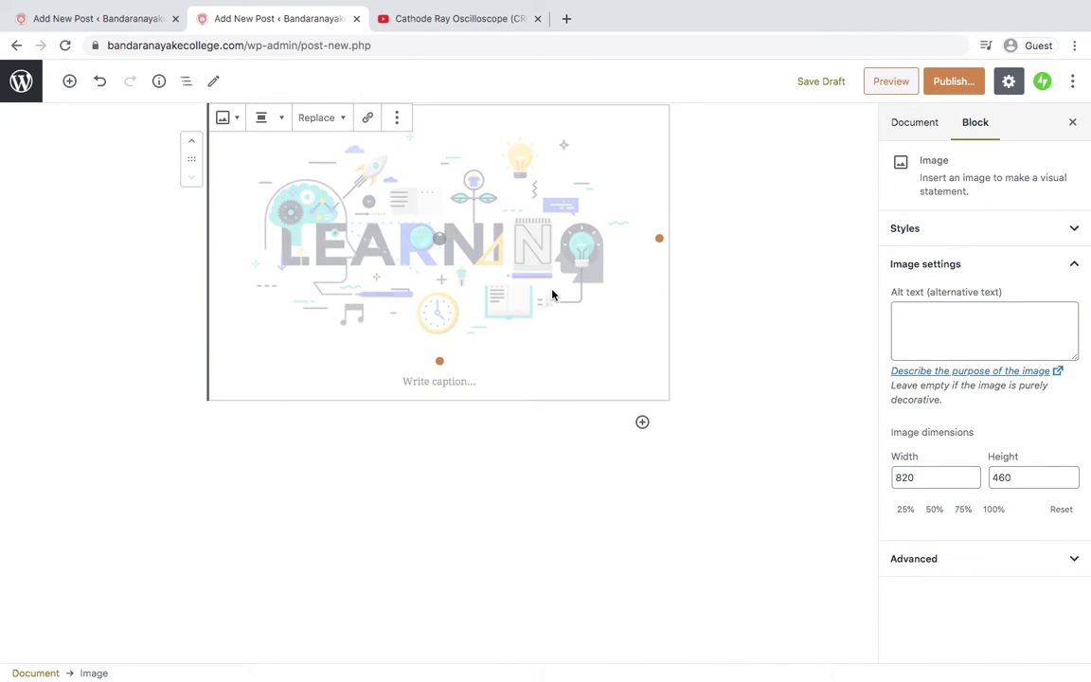
scroll(552, 295, up, 4)
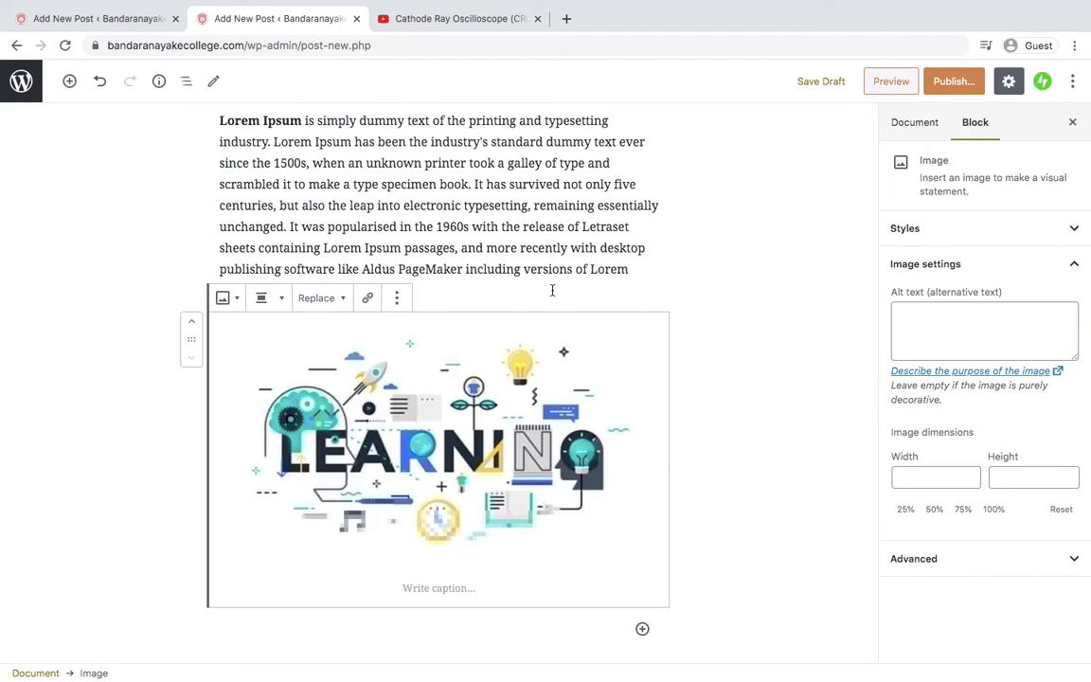
scroll(552, 291, down, 3)
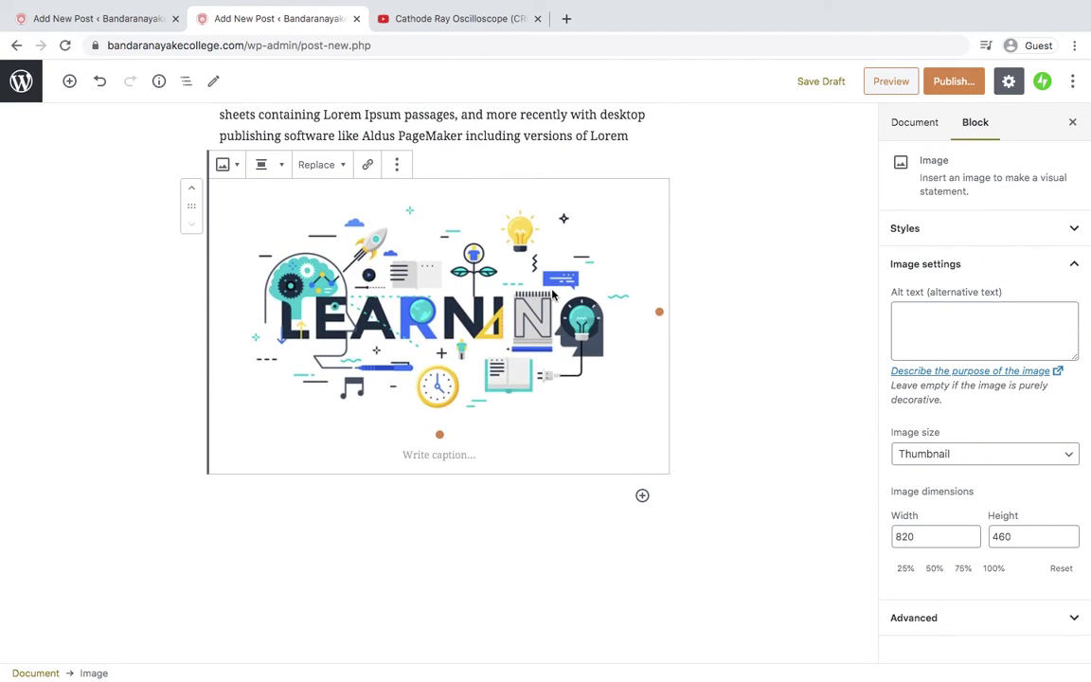
- Add a Heading block below the image and fill it with "Where does it come from?" copied from Lesson 01 in Word
click(643, 496)
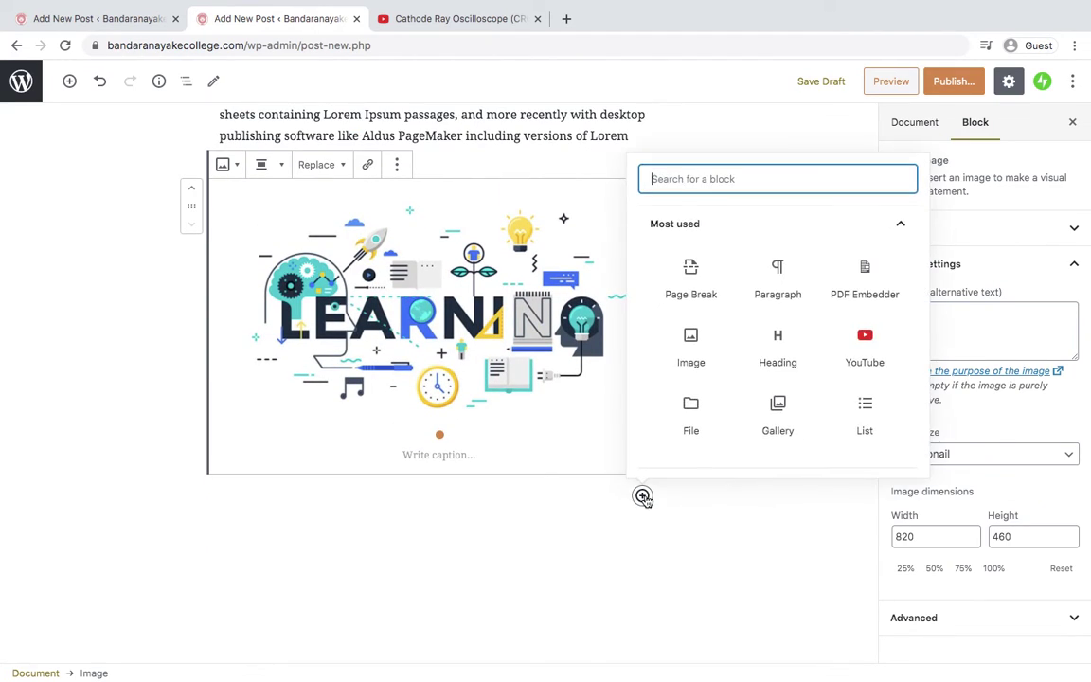
click(777, 344)
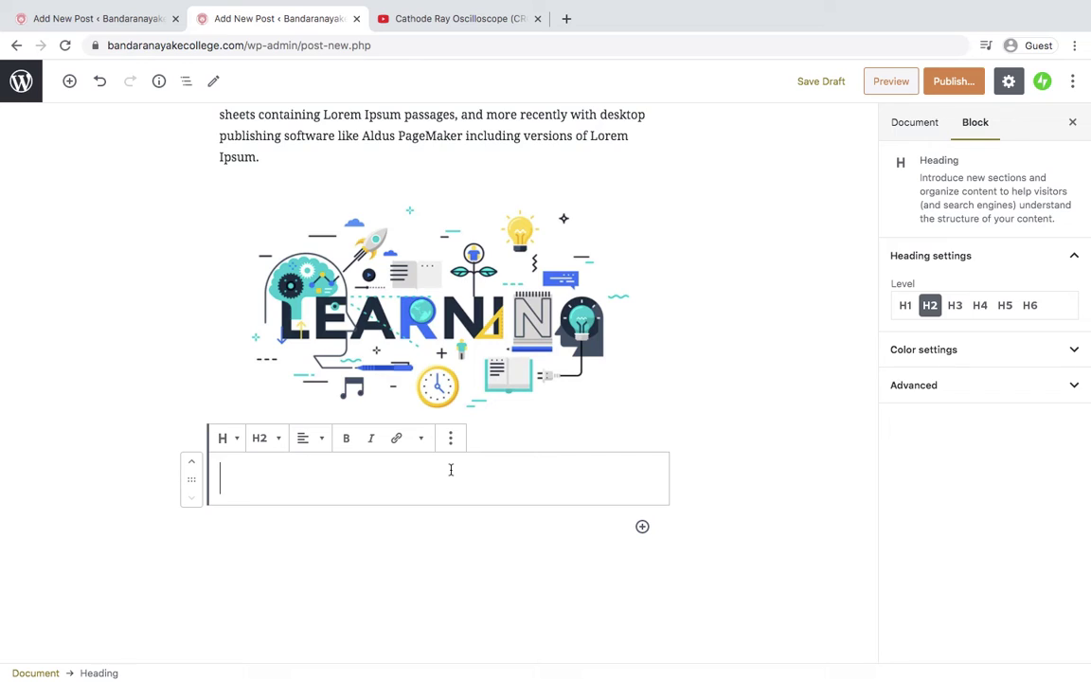
key(ctrl+Left)
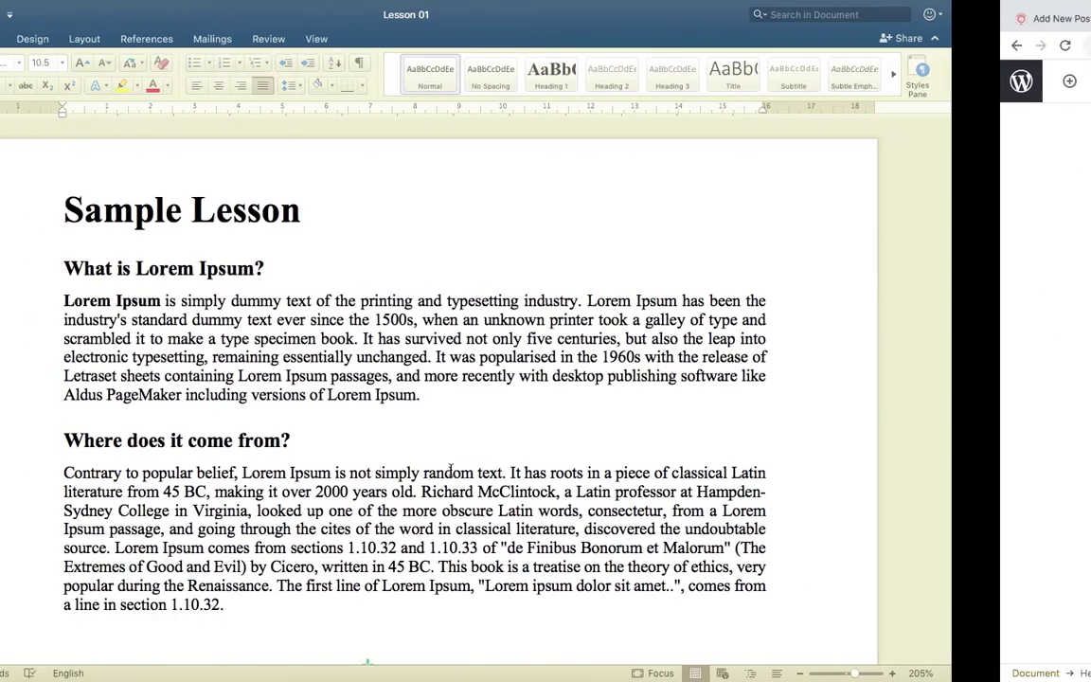
triple_click(379, 439)
key(super+c)
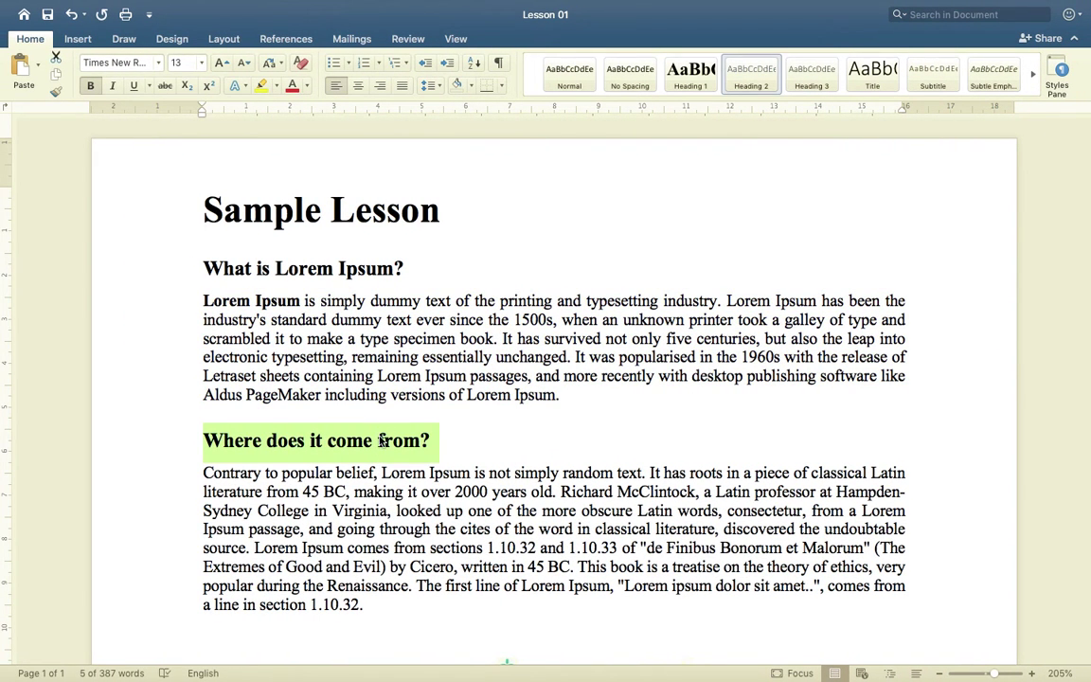
key(ctrl+Right)
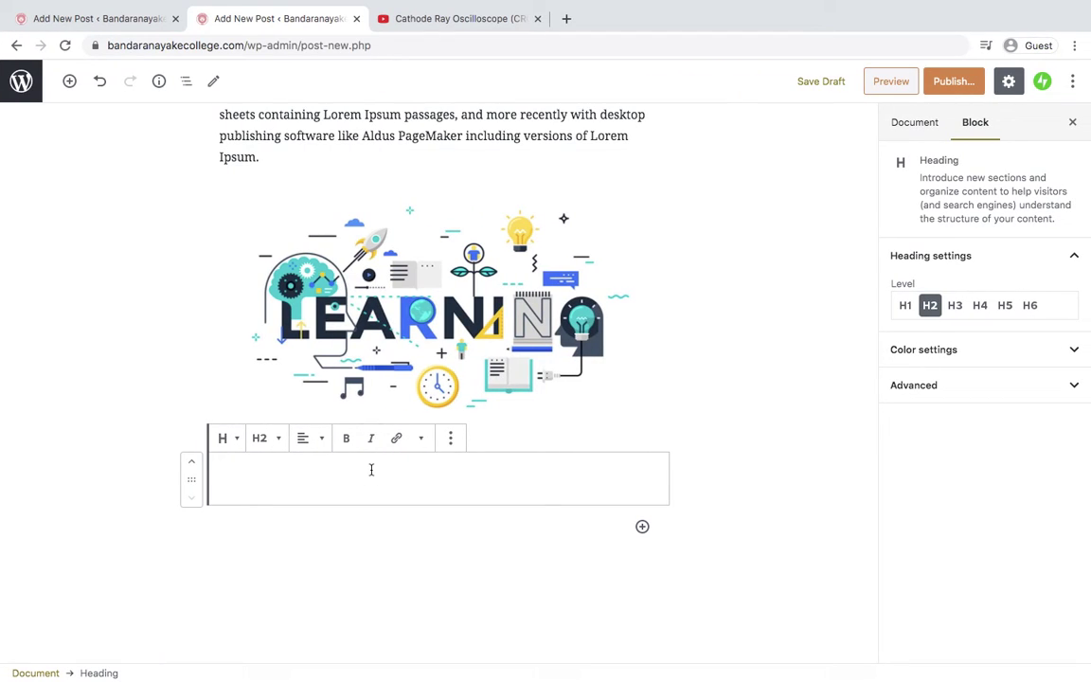
key(super+v)
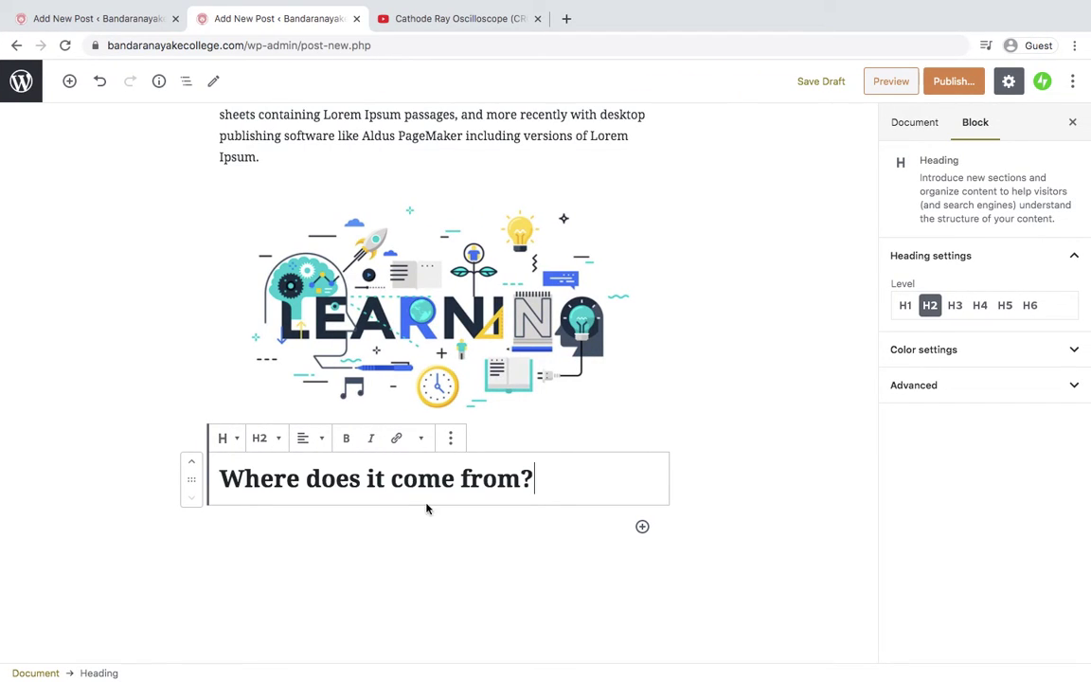
- Add a Paragraph block below the new heading and fill it with the "Where does it come from?" body text copied from Lesson 01 in Word
click(642, 527)
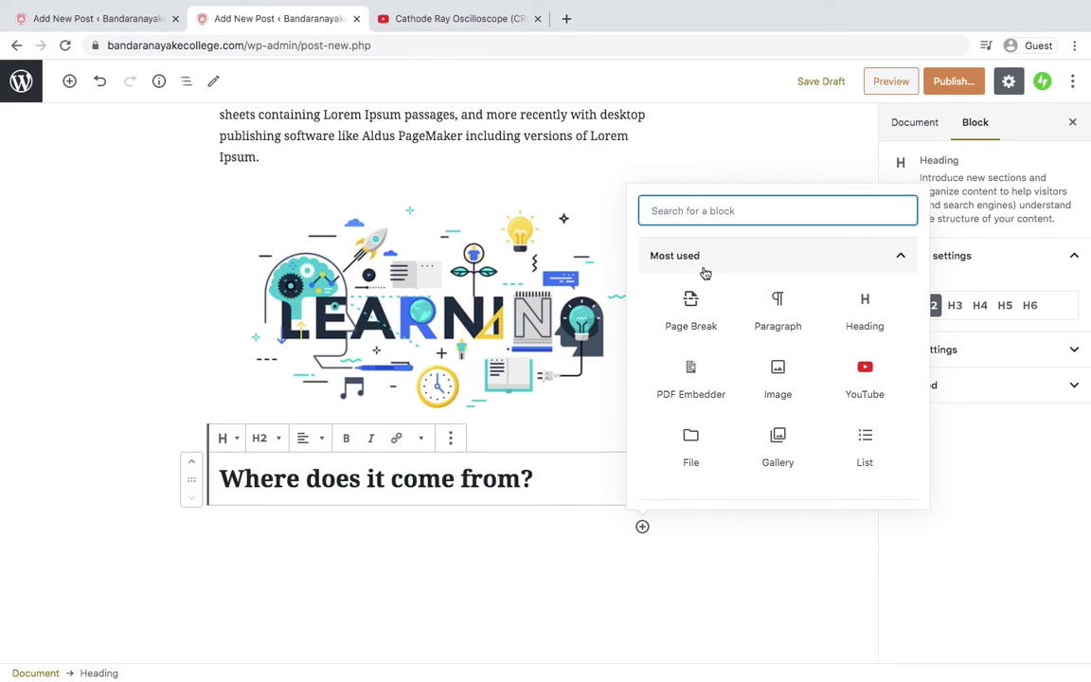
text(para)
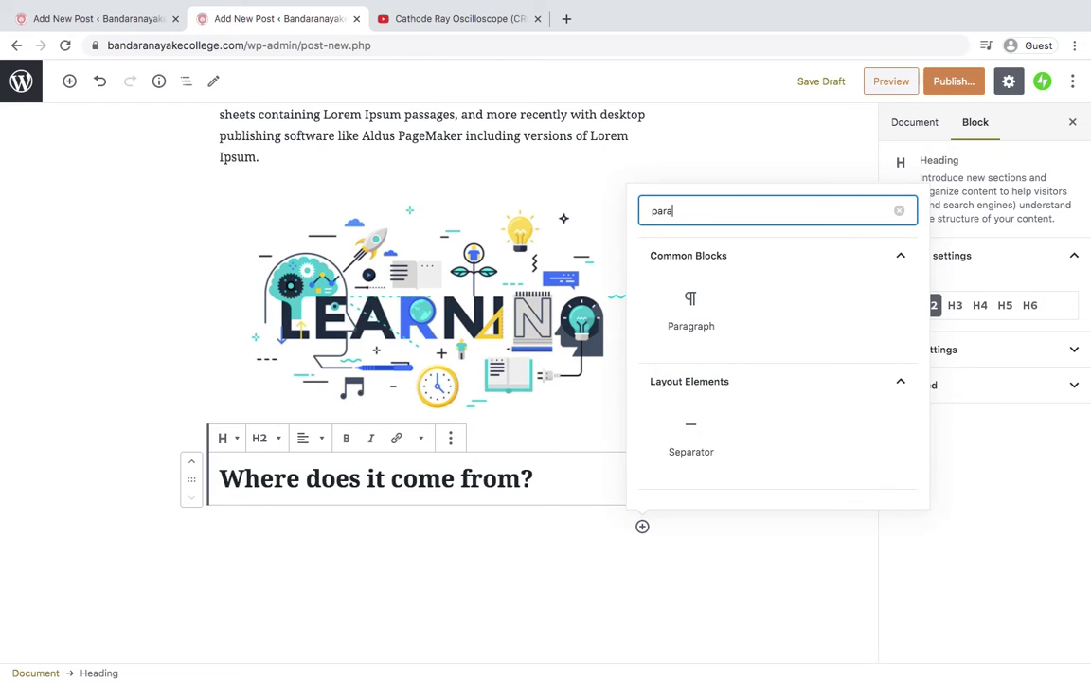
click(699, 329)
scroll(376, 522, down, 2)
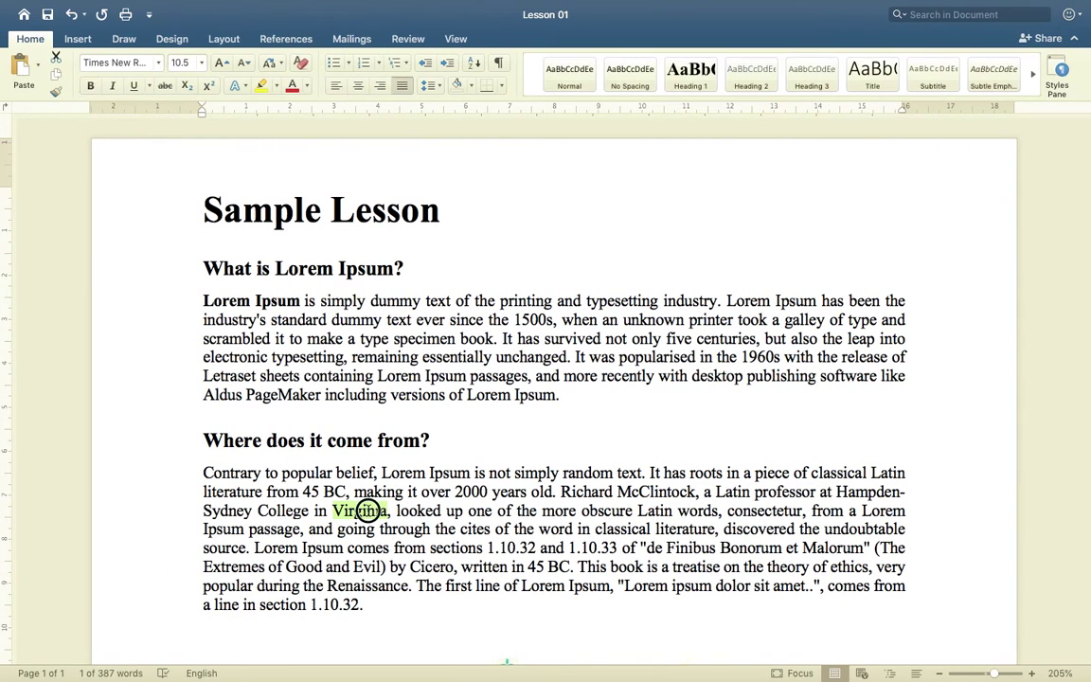
triple_click(362, 511)
key(ctrl+c)
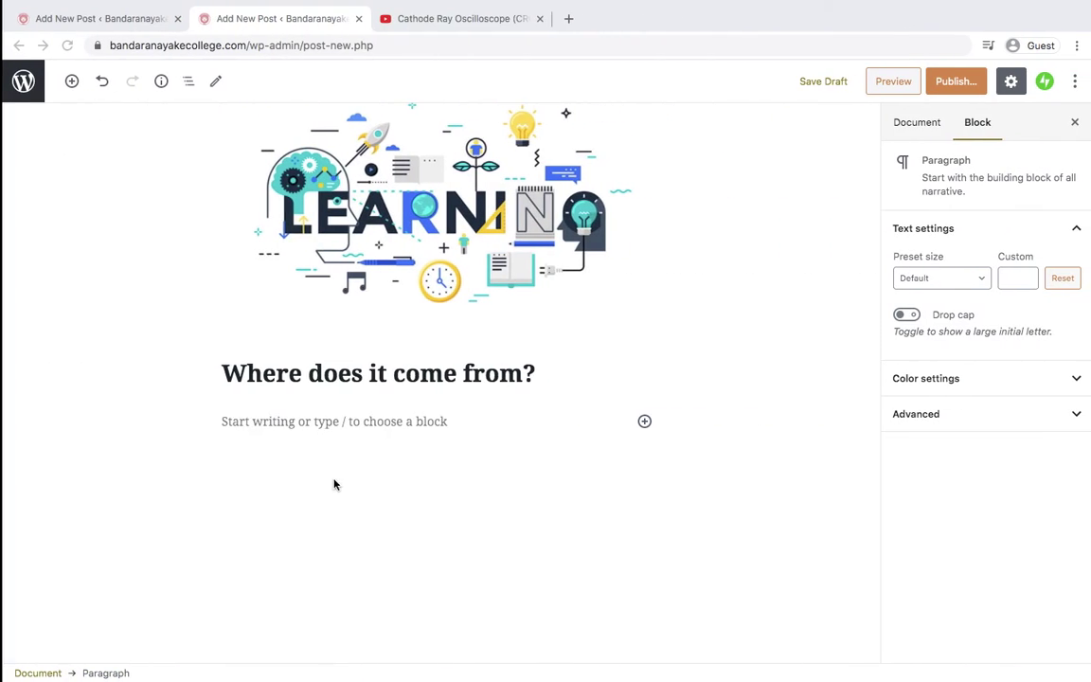
click(337, 422)
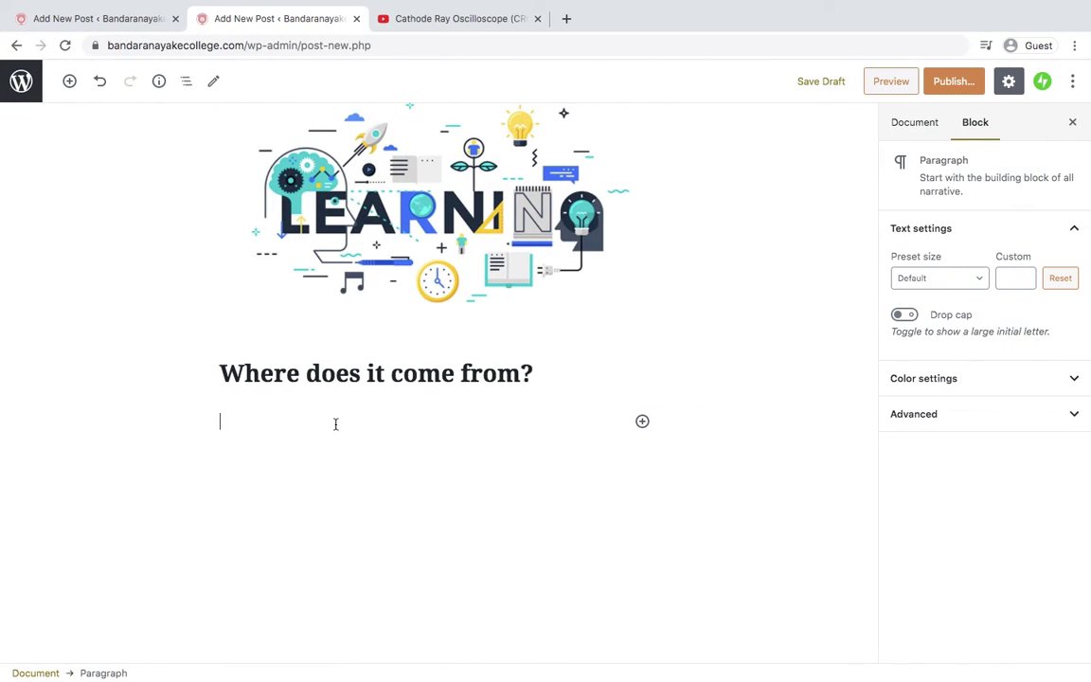
key(ctrl+v)
scroll(335, 424, up, 3)
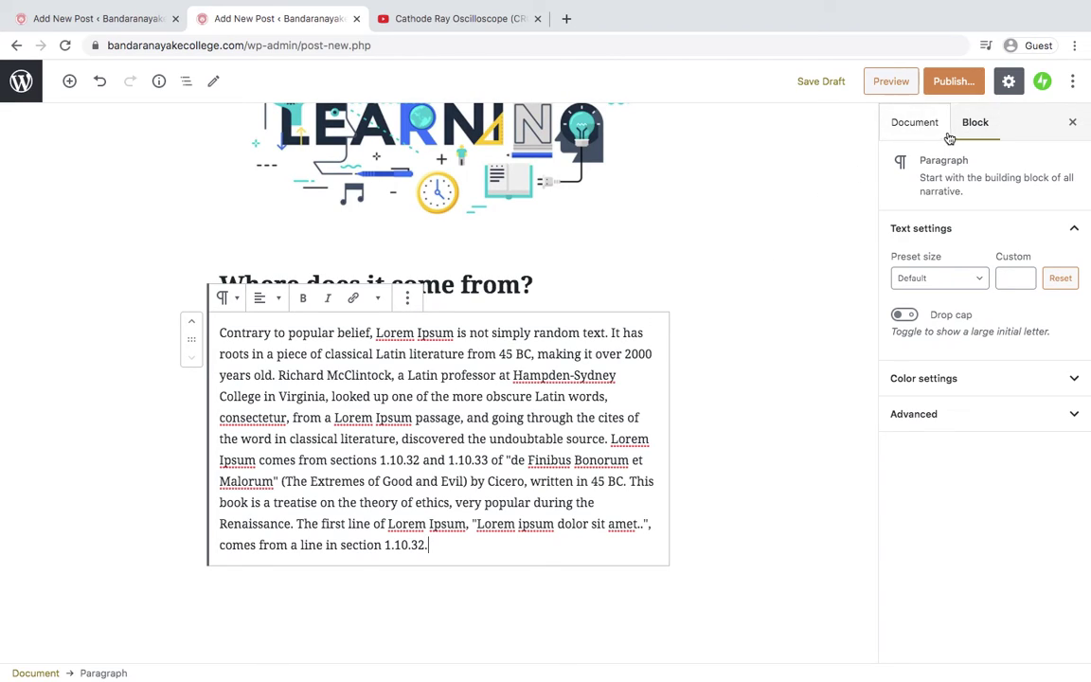
- Search the post's categories for "12" and assign the category "12 ශ්‍රේණිය ඉංජිනේරු තාක්ෂණවේදය"
scroll(694, 207, up, 6)
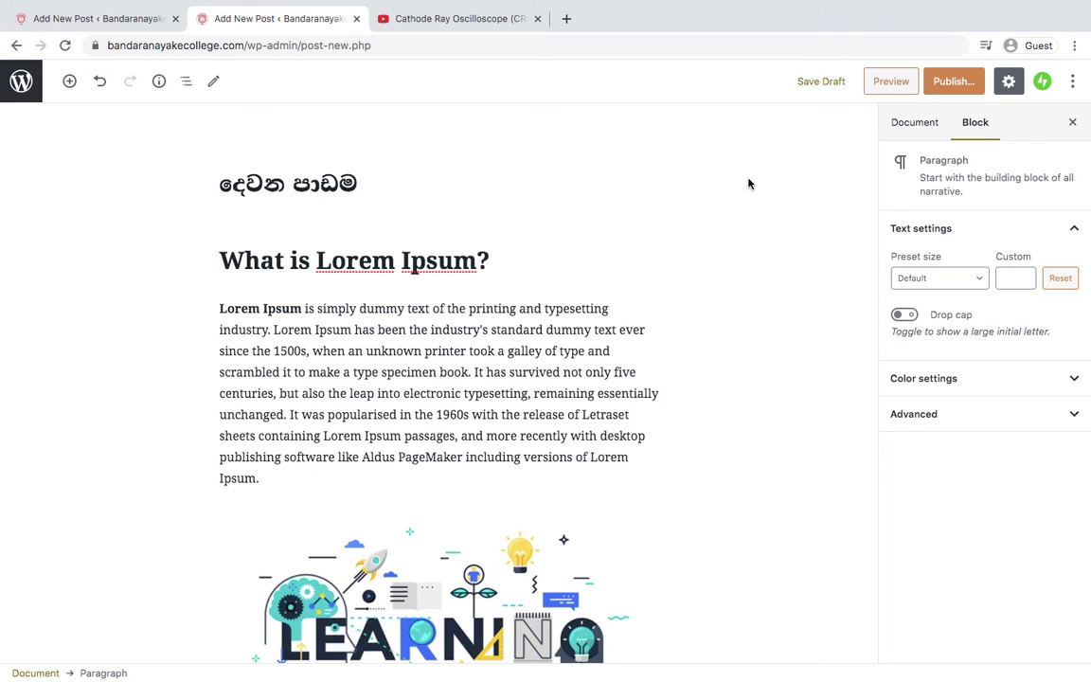
click(916, 131)
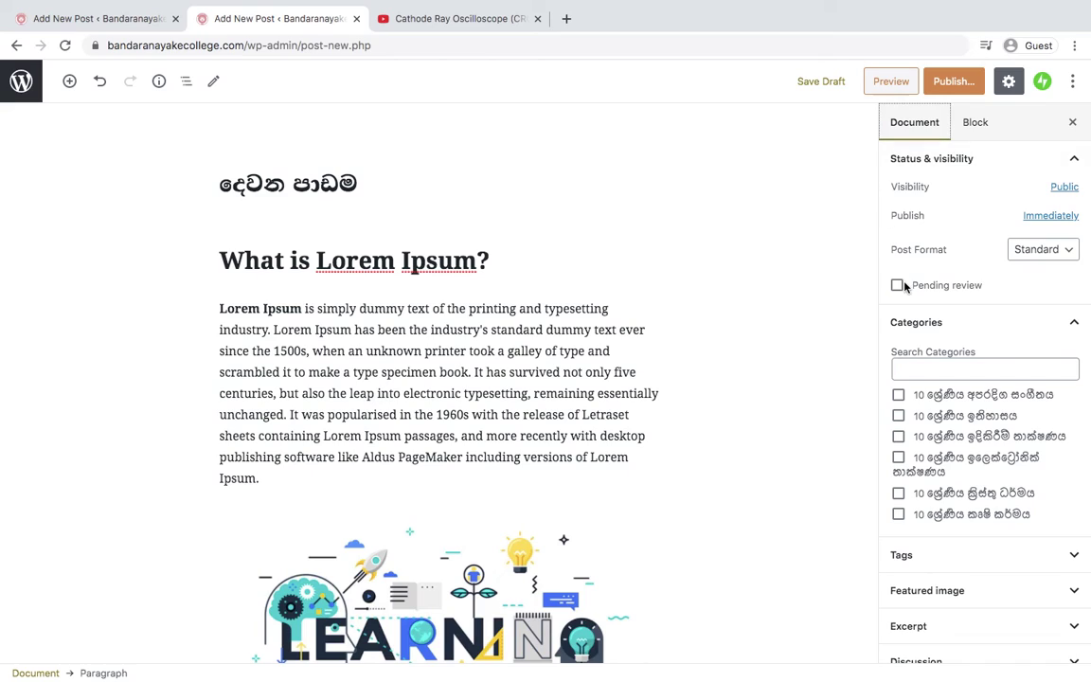
click(928, 369)
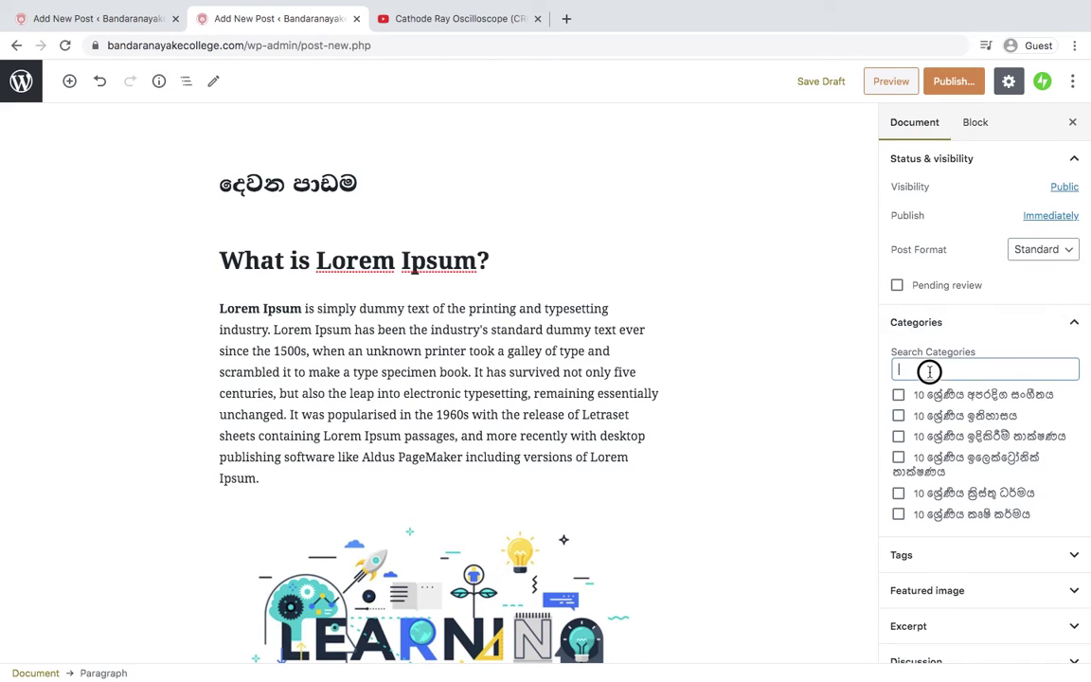
text(12)
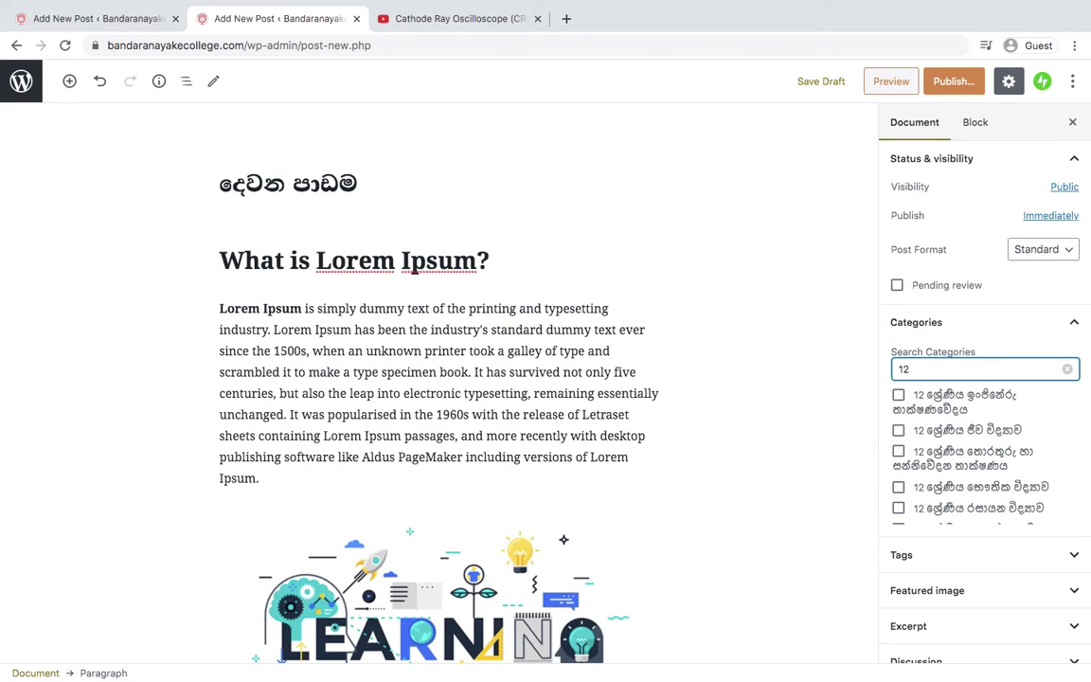
click(899, 396)
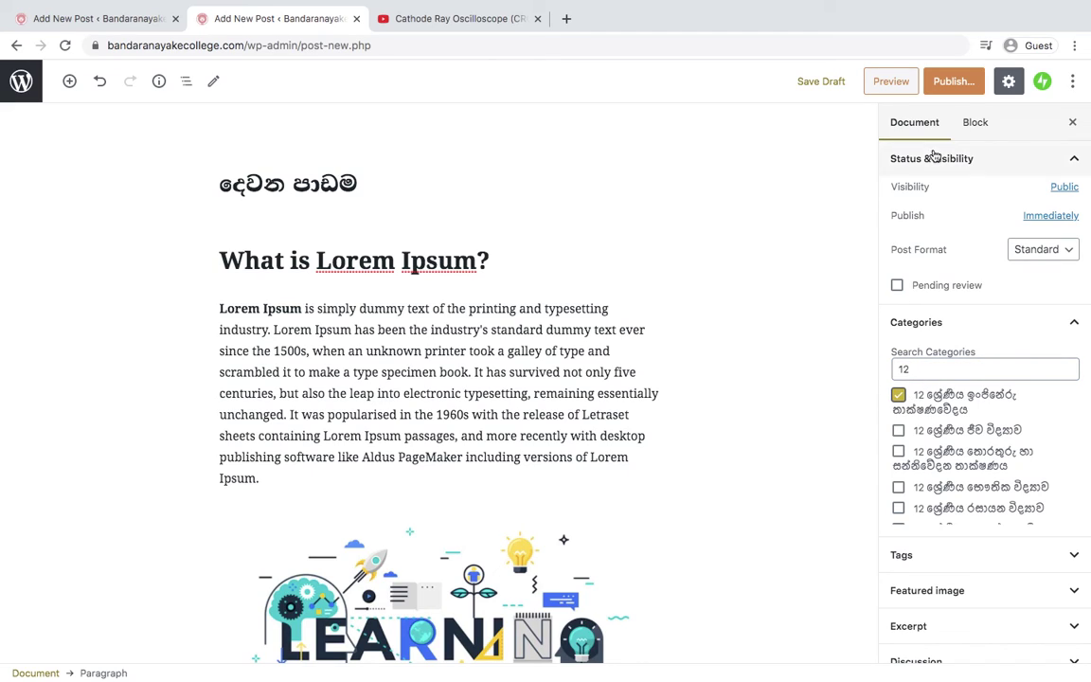
- Publish the second lesson post and return to the list of posts
click(955, 81)
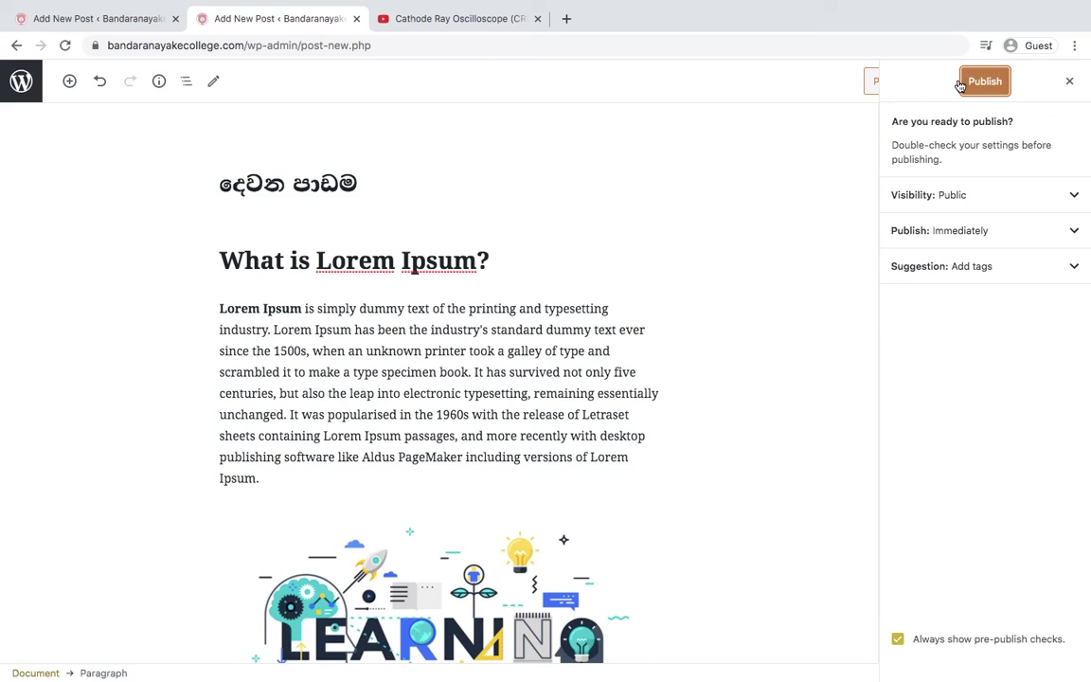
click(987, 83)
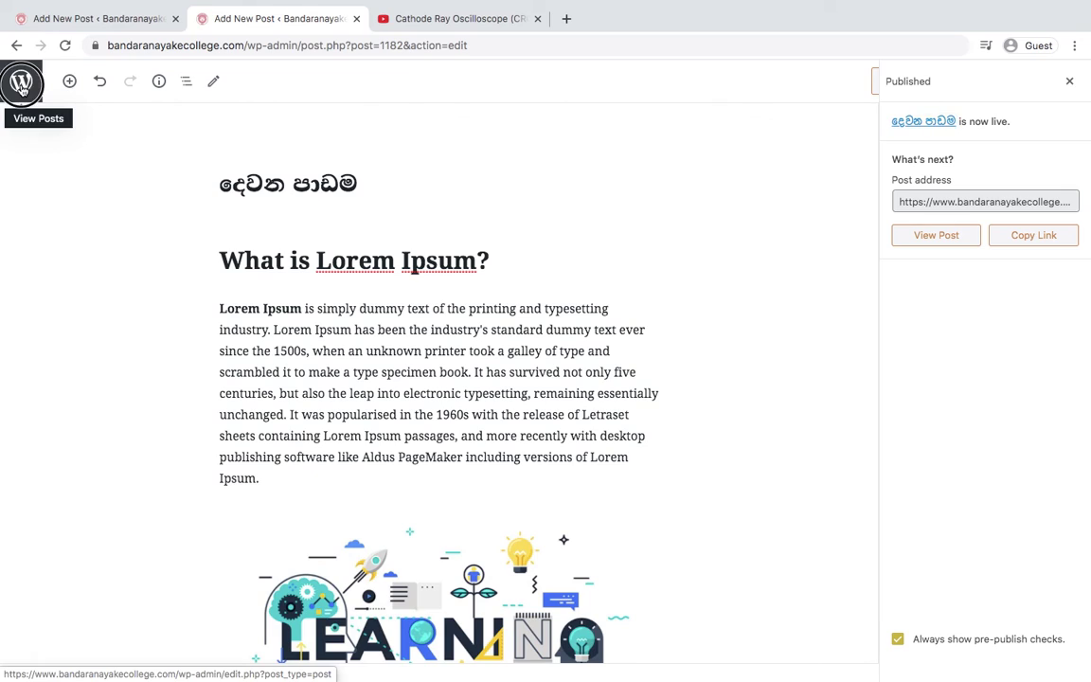
click(21, 85)
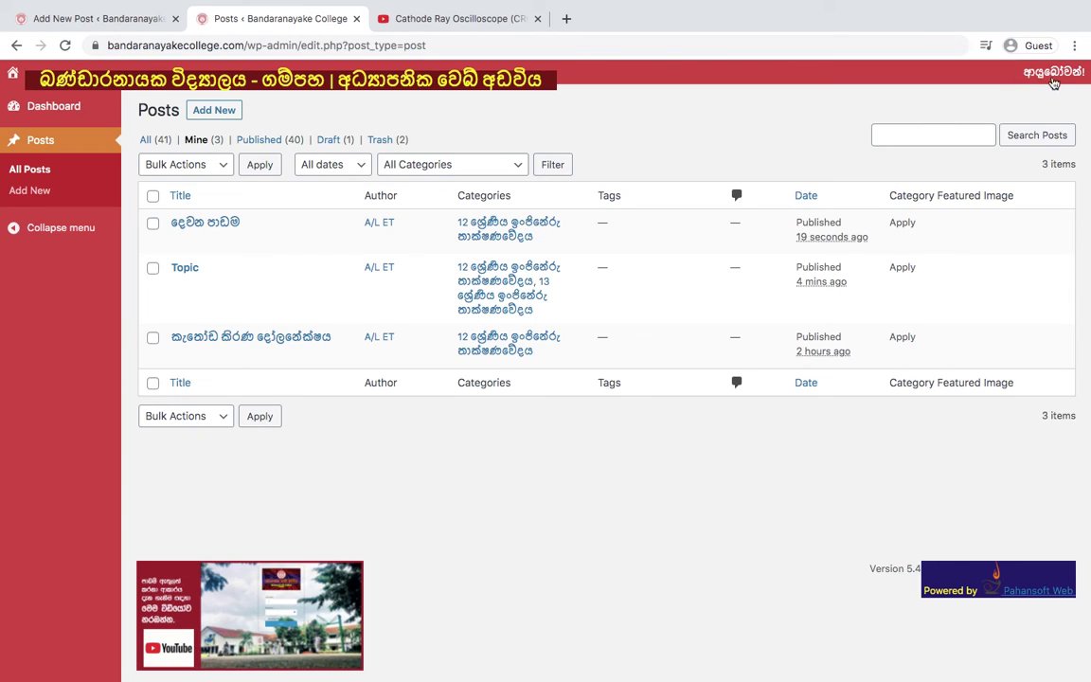
- Log out of the WordPress admin area and switch away from the browser
mouse_move(1053, 76)
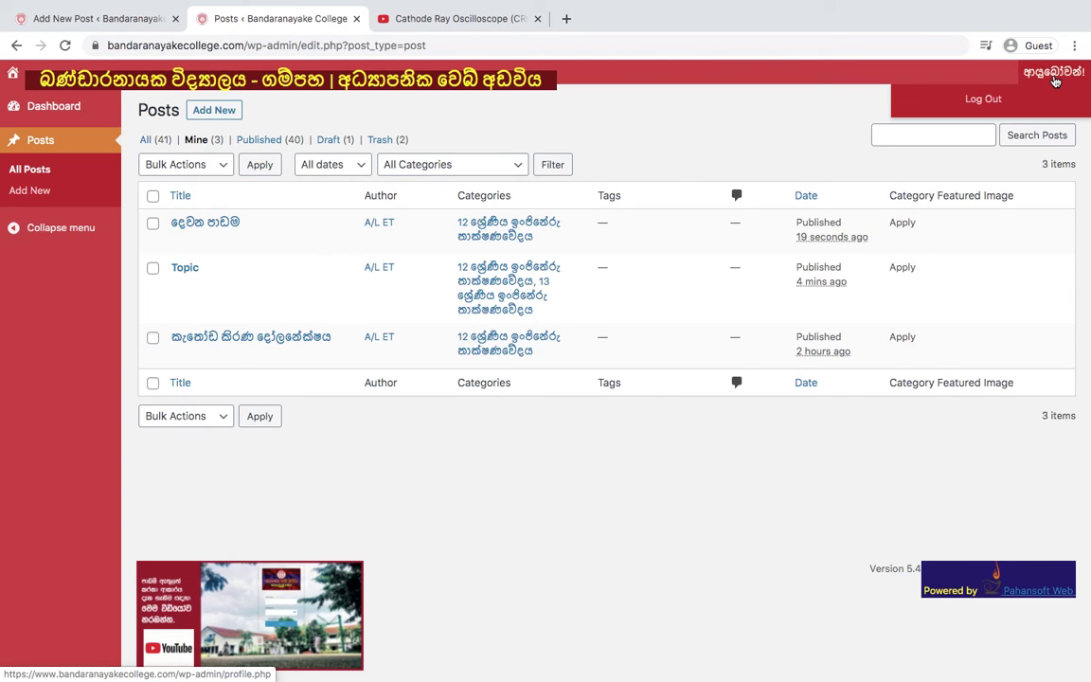
click(985, 100)
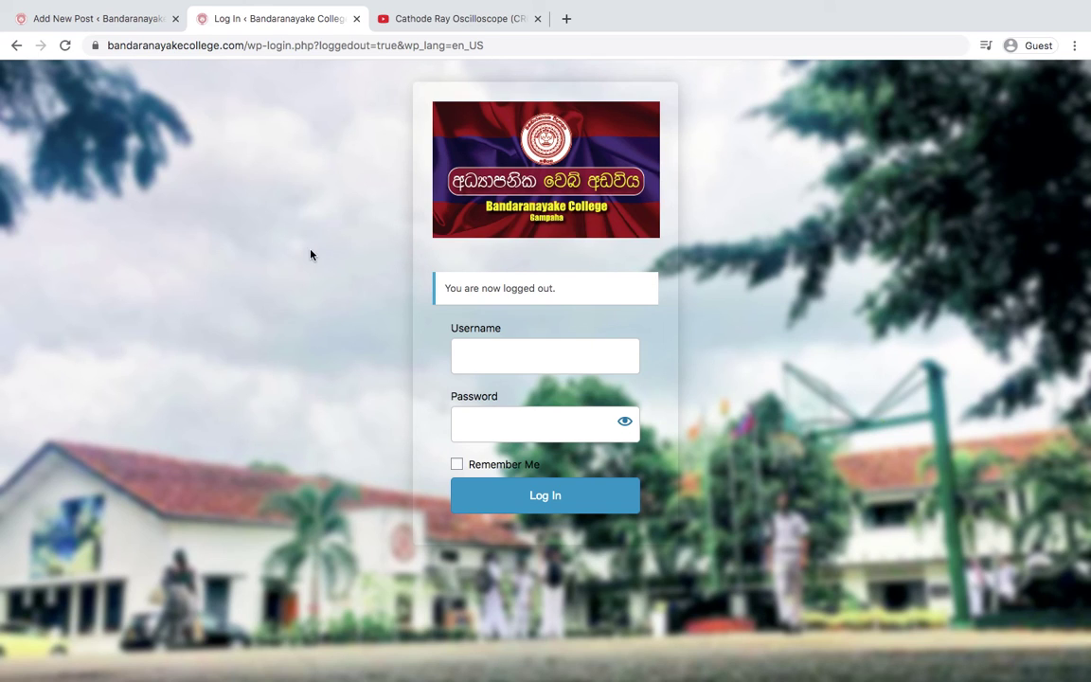
key(ctrl+Left)
key(ctrl+Left)
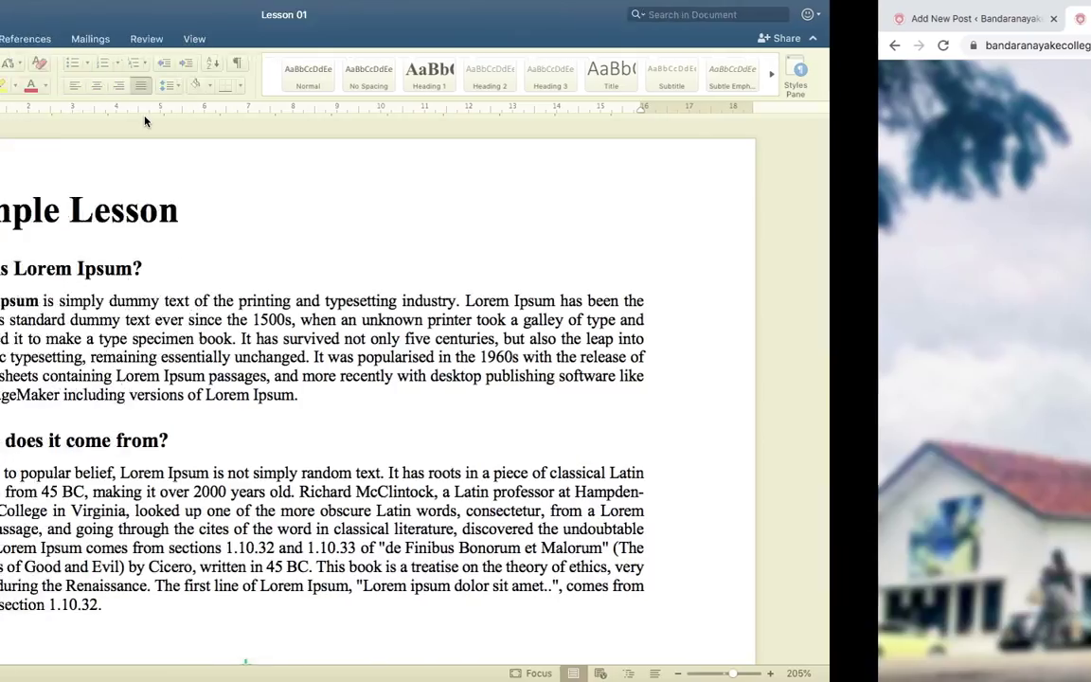